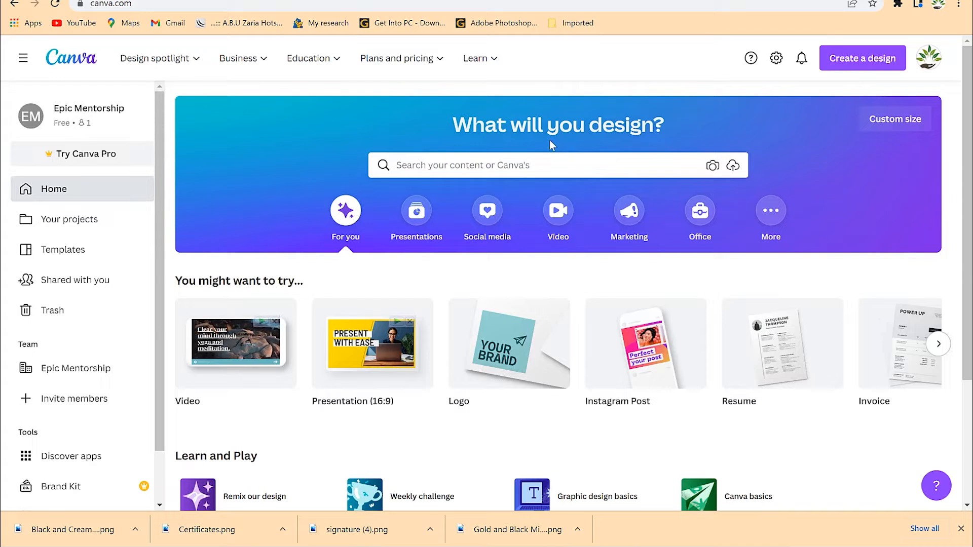
# Search for 'business' and open the Business Card (Portrait) templates
pyautogui.click(500, 163)
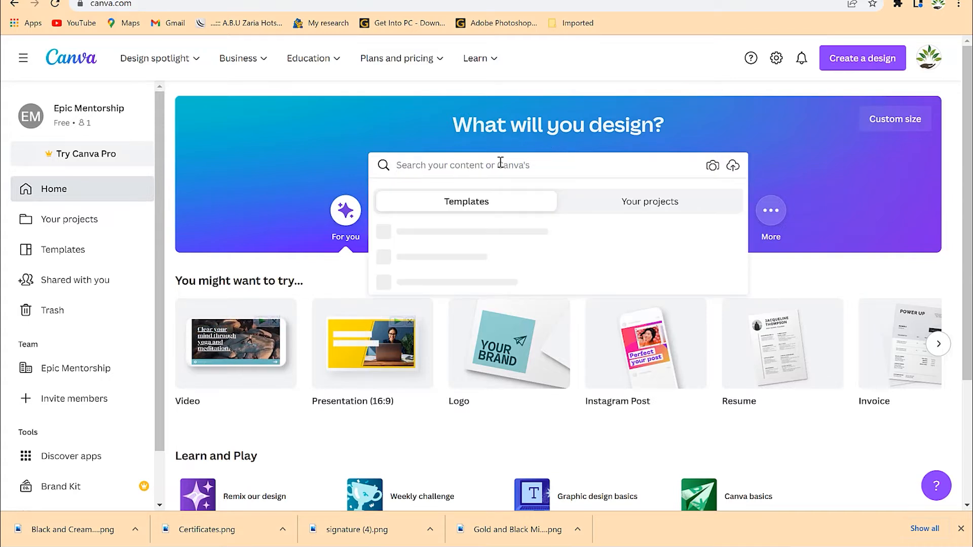
pyautogui.write('busi')
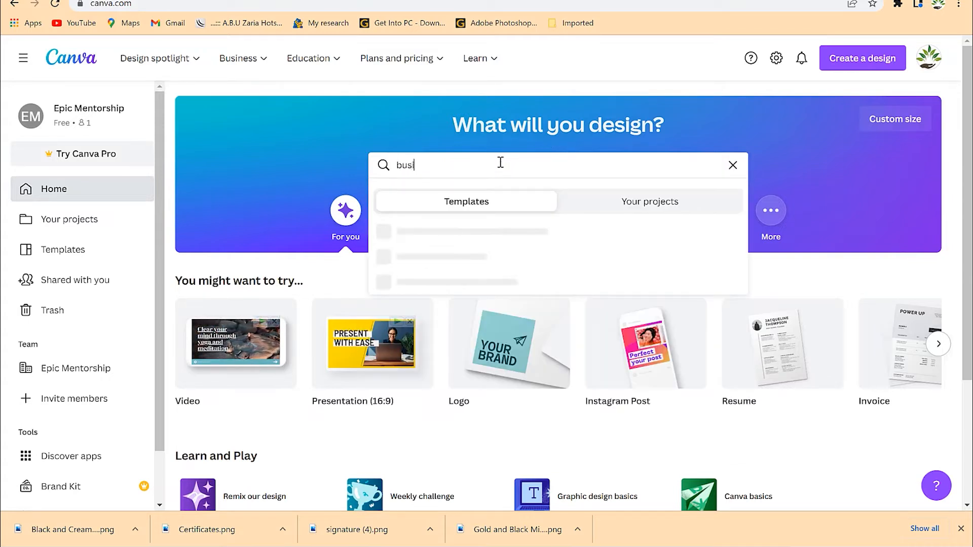
pyautogui.write('ness')
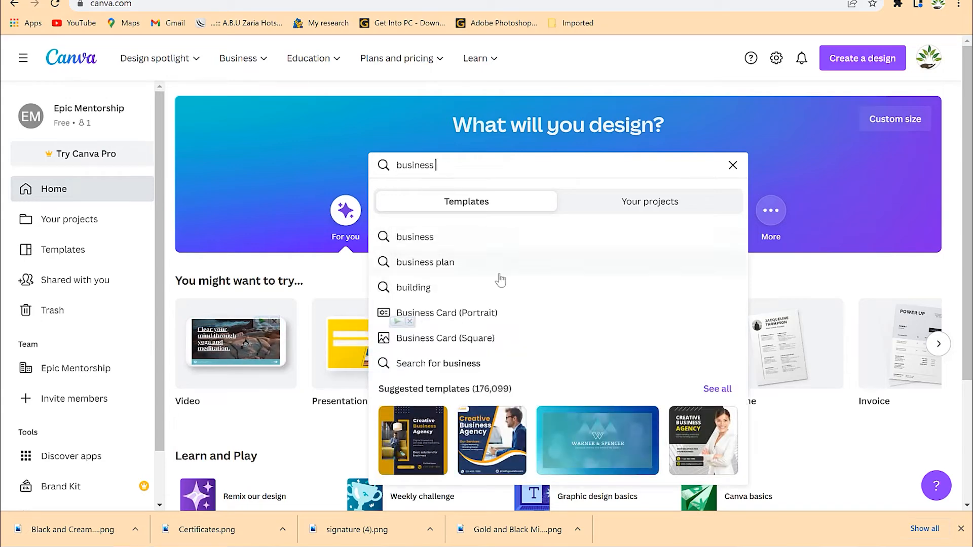
pyautogui.click(501, 318)
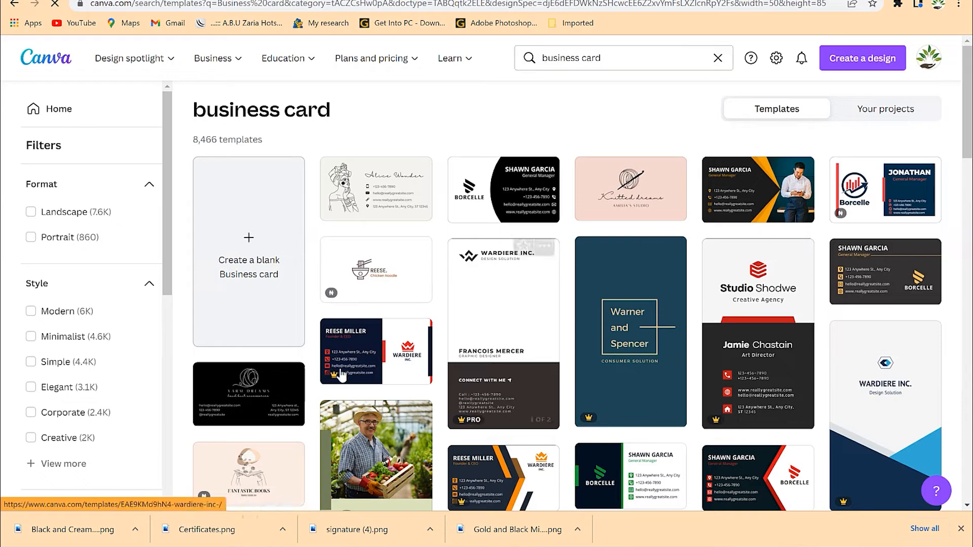
# Scroll through the business card template results to compare designs
pyautogui.scroll(-3, 255, 381)
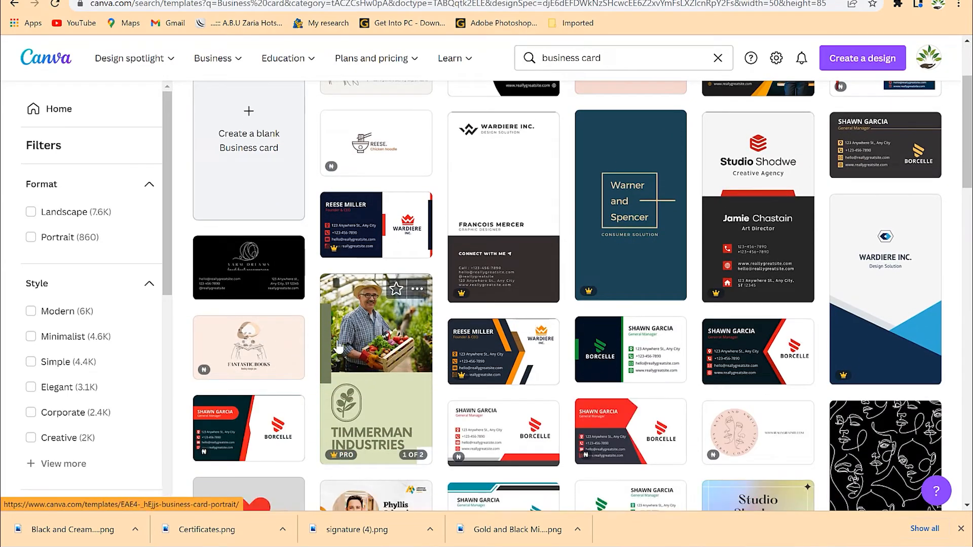
pyautogui.scroll(-5, 493, 270)
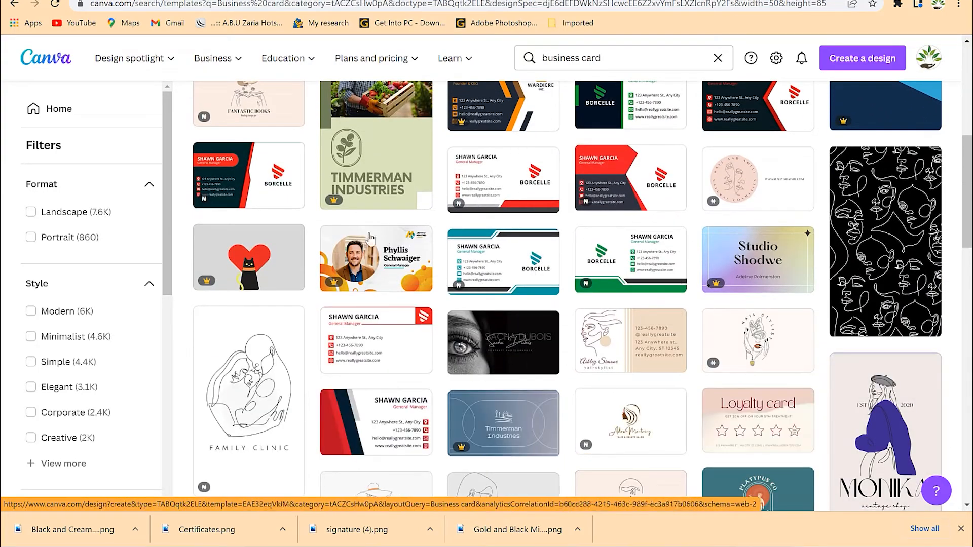
pyautogui.scroll(-7, 470, 351)
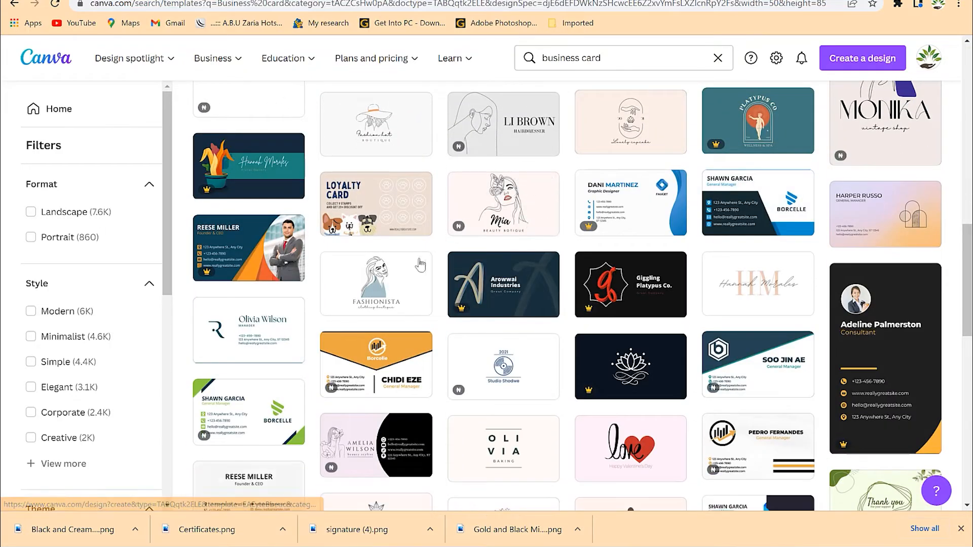
pyautogui.scroll(-2, 434, 348)
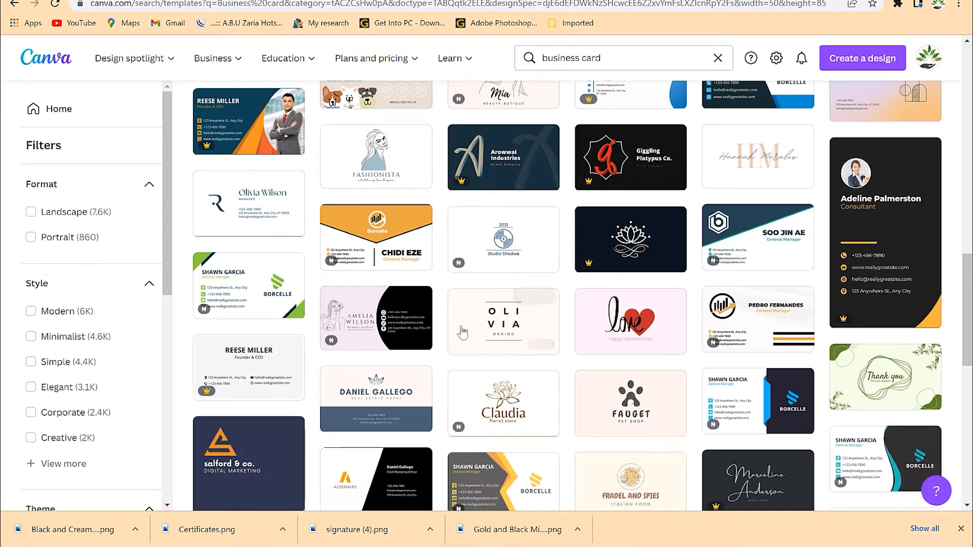
pyautogui.scroll(-4, 472, 331)
pyautogui.scroll(-4, 496, 278)
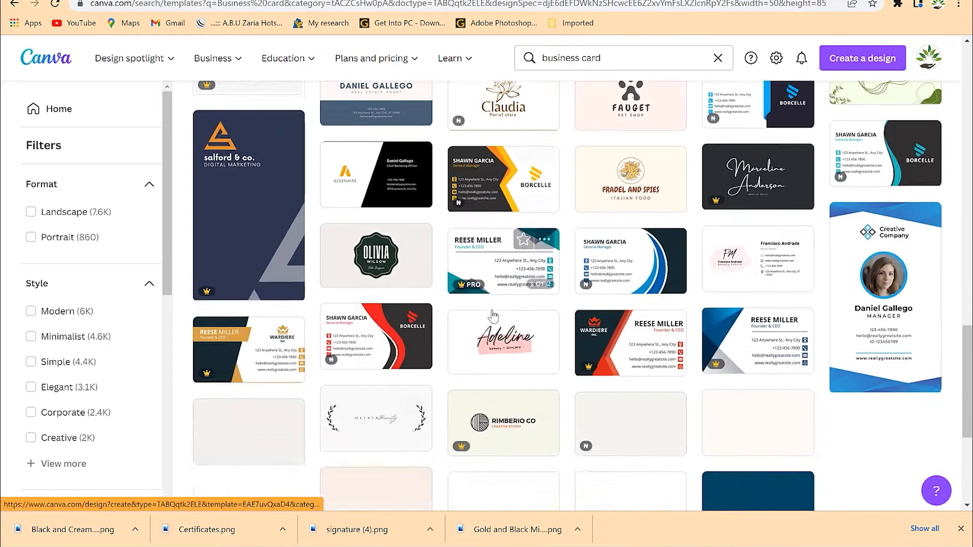
pyautogui.scroll(-1, 452, 232)
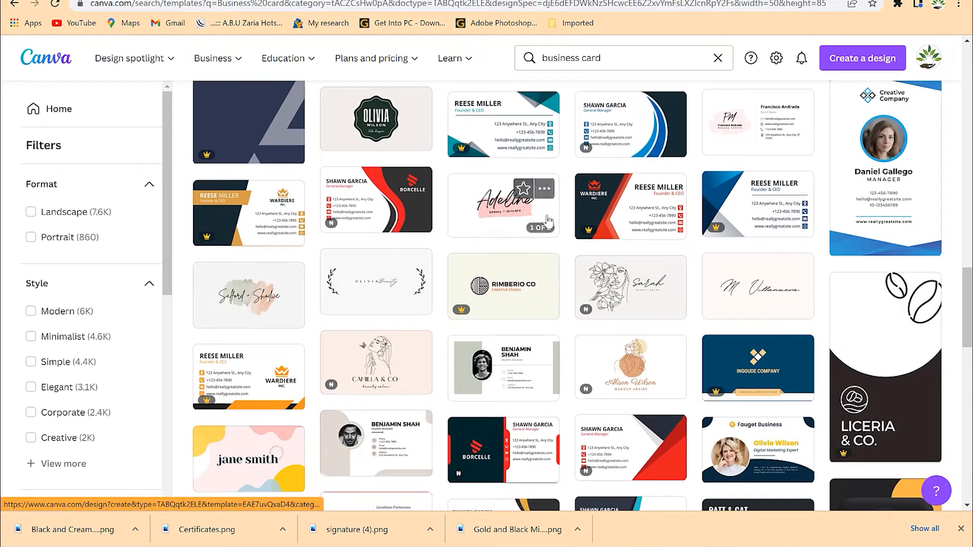
pyautogui.scroll(-5, 412, 338)
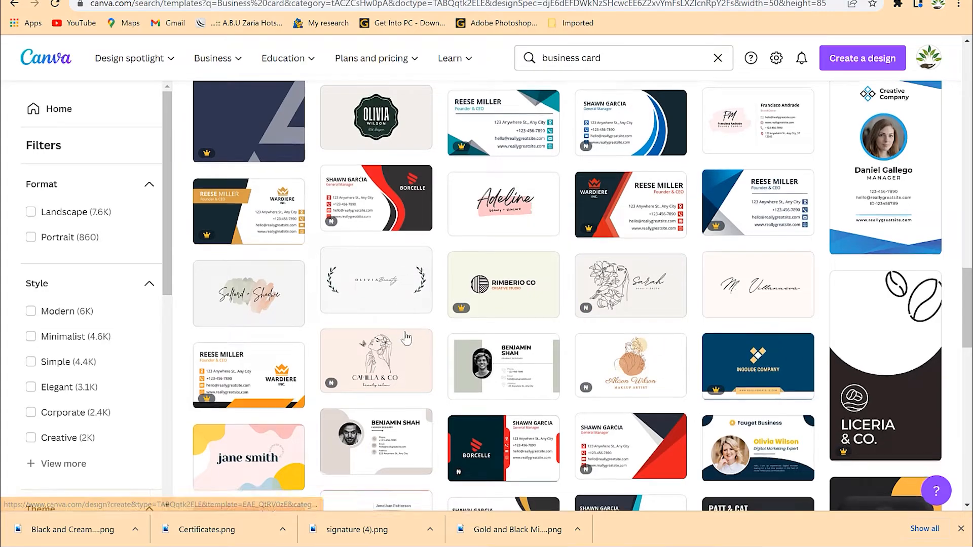
pyautogui.scroll(3, 708, 196)
pyautogui.scroll(-4, 708, 196)
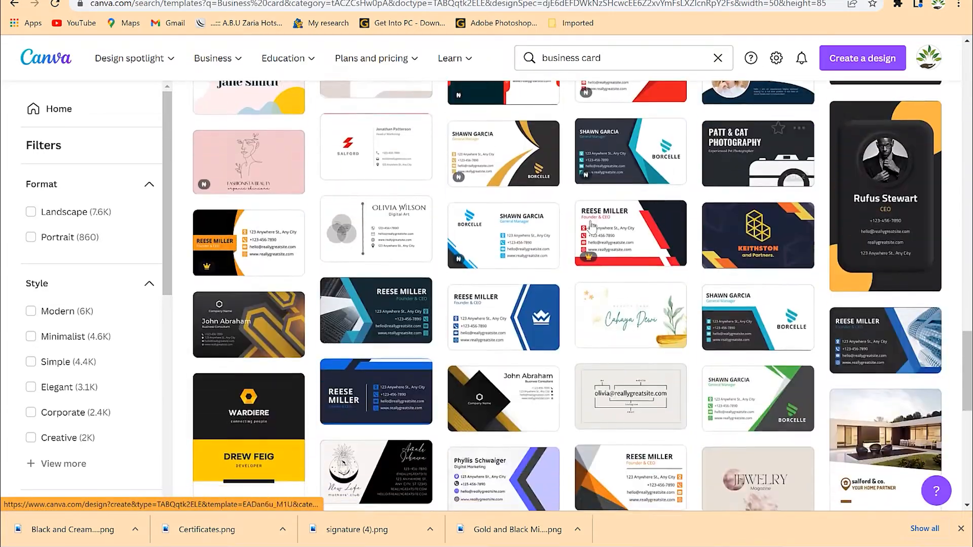
pyautogui.scroll(6, 583, 318)
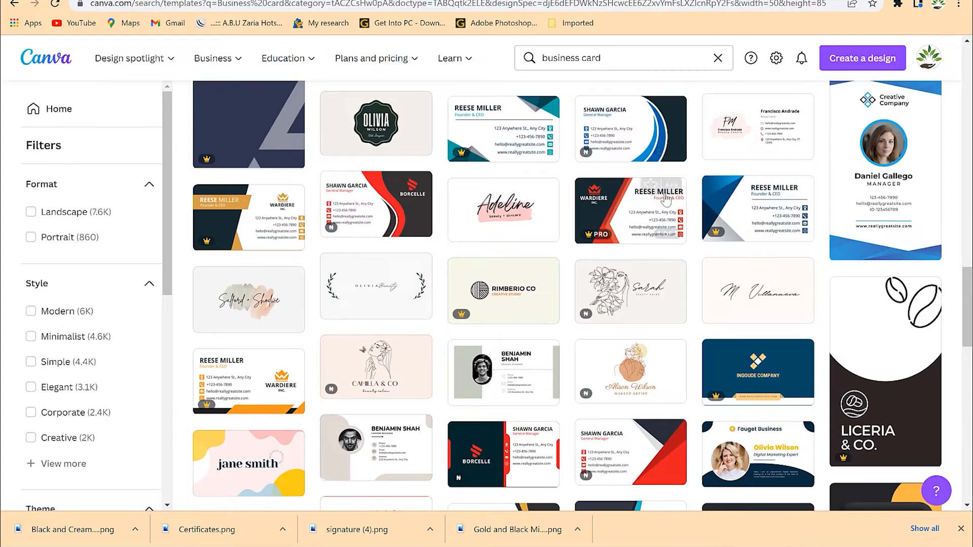
pyautogui.moveTo(751, 457)
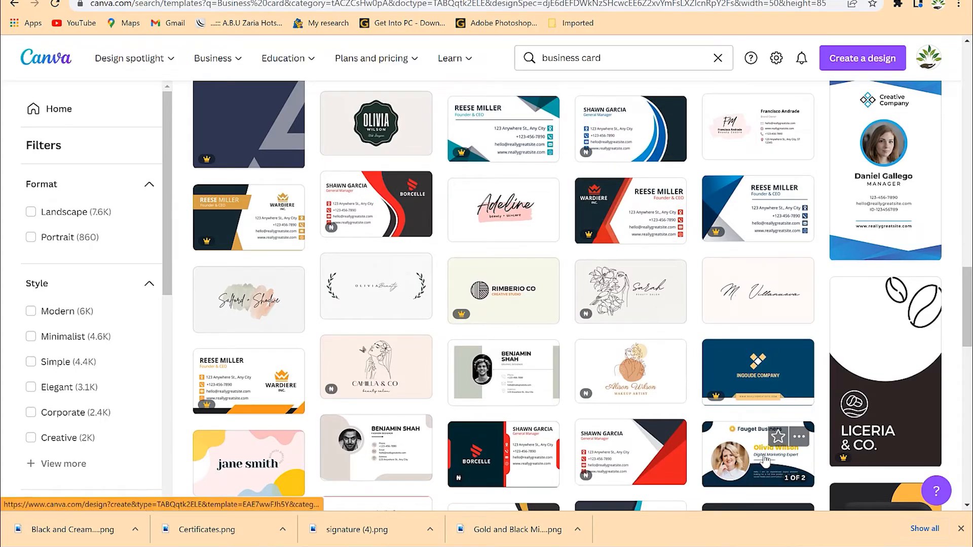
pyautogui.scroll(10, 750, 376)
pyautogui.scroll(8, 730, 288)
pyautogui.scroll(-18, 730, 284)
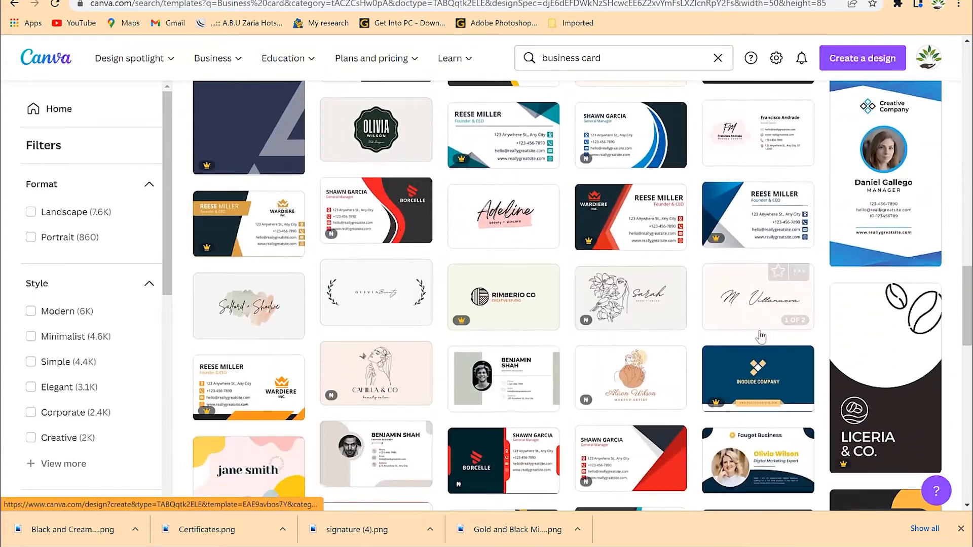
pyautogui.scroll(-5, 759, 334)
# Open the Fauget Business card template in a new tab and switch to it
pyautogui.rightClick(740, 217)
pyautogui.press('Escape')
pyautogui.scroll(-6, 419, 223)
pyautogui.scroll(-1, 420, 223)
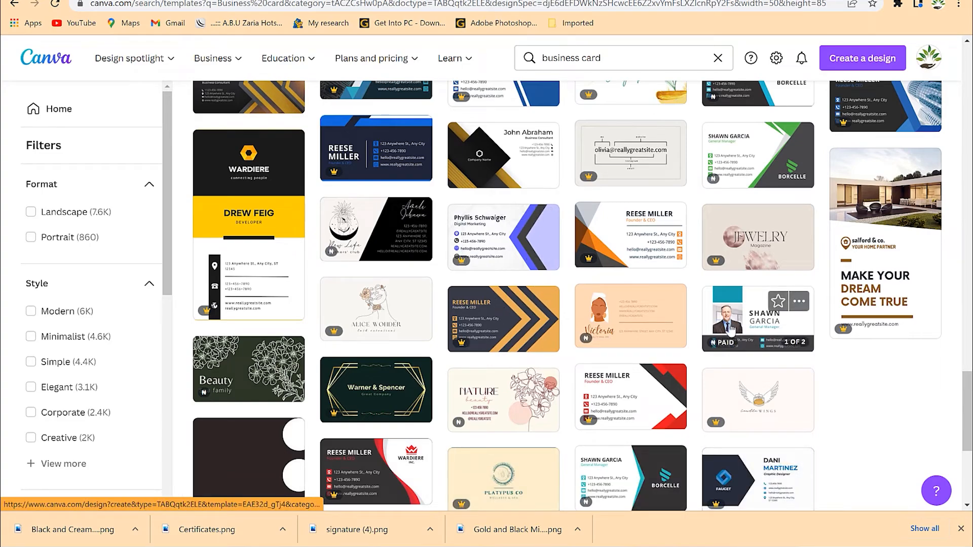
pyautogui.scroll(-5, 730, 322)
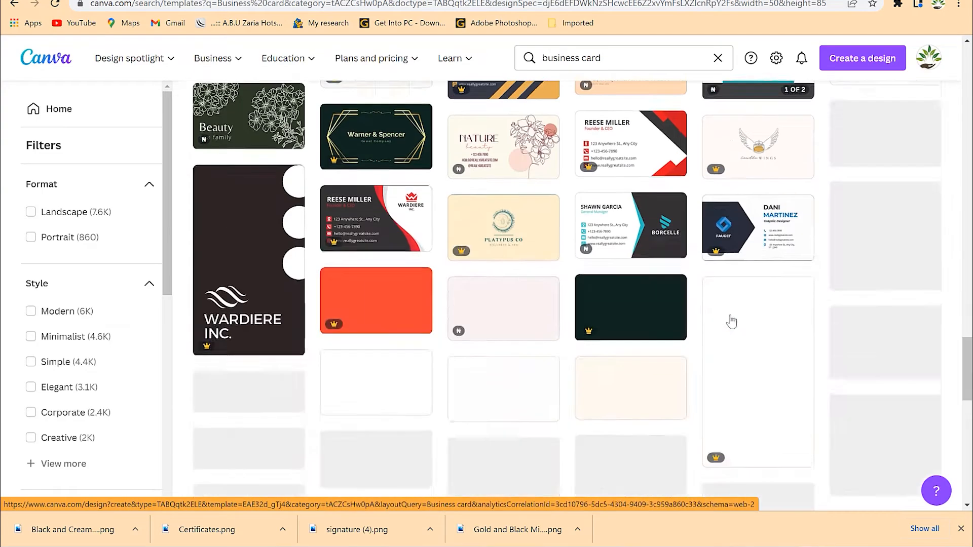
pyautogui.rightClick(739, 229)
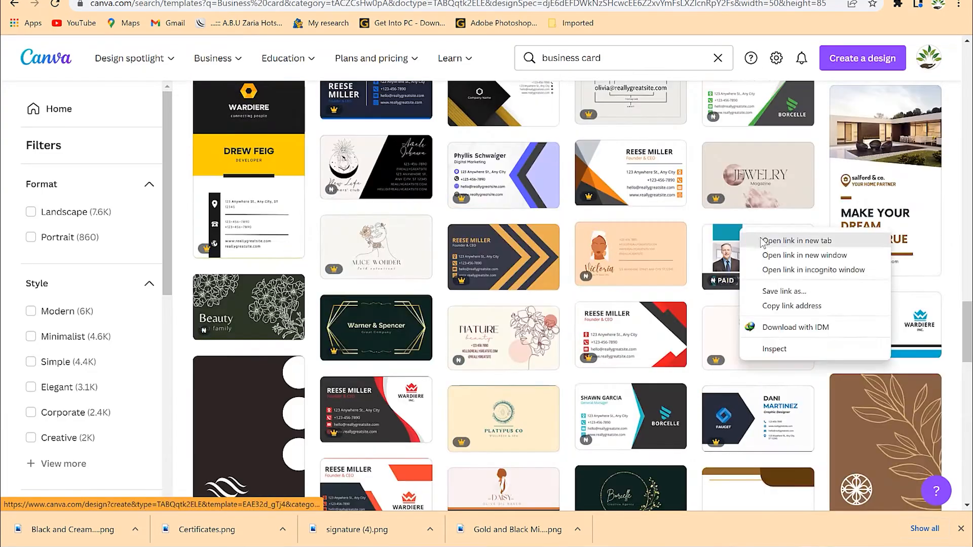
pyautogui.click(763, 240)
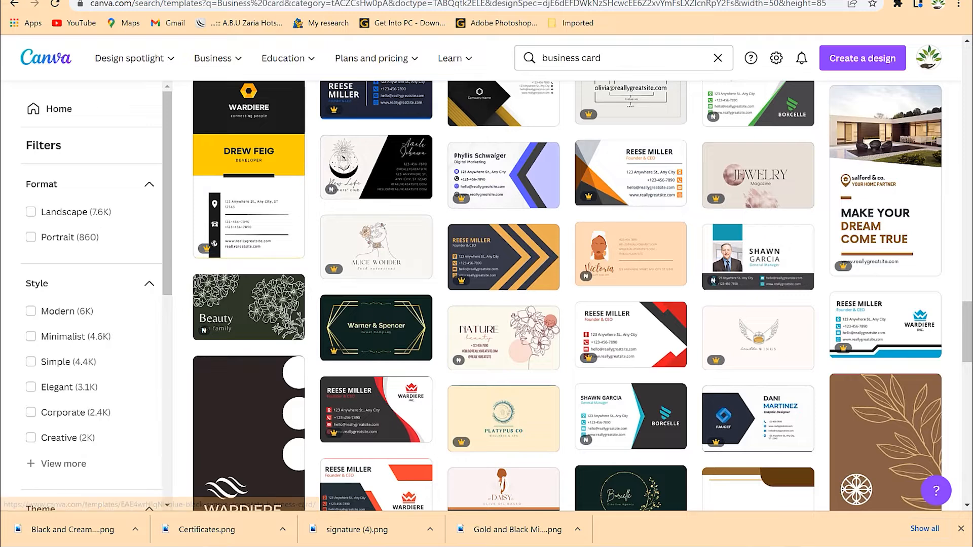
pyautogui.click(203, 1)
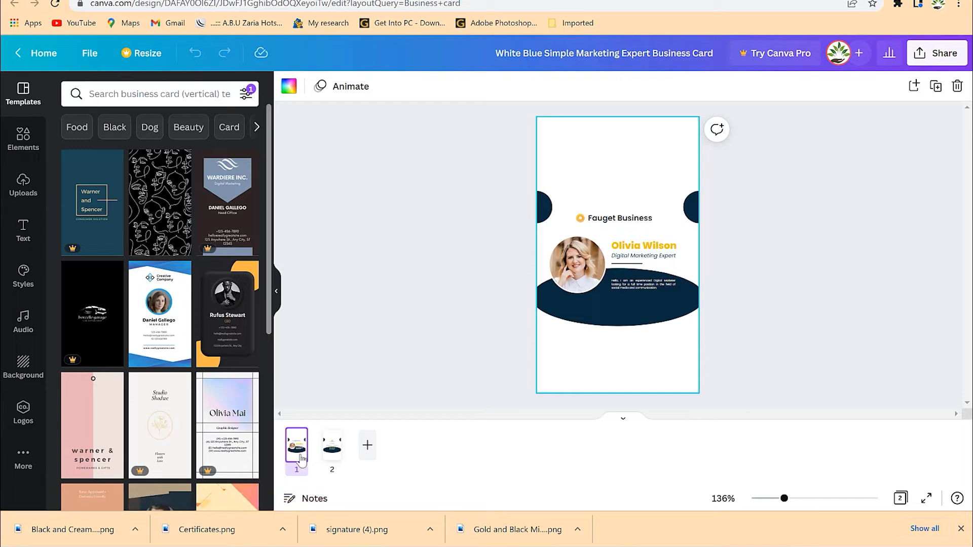
# Preview the card's back and front, then select the Fauget Business company name for editing
pyautogui.click(332, 456)
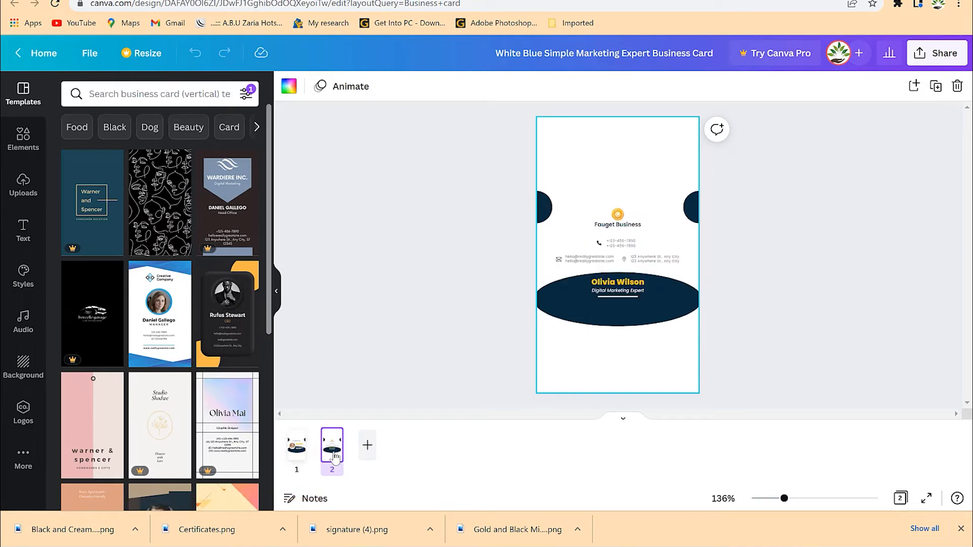
pyautogui.click(297, 462)
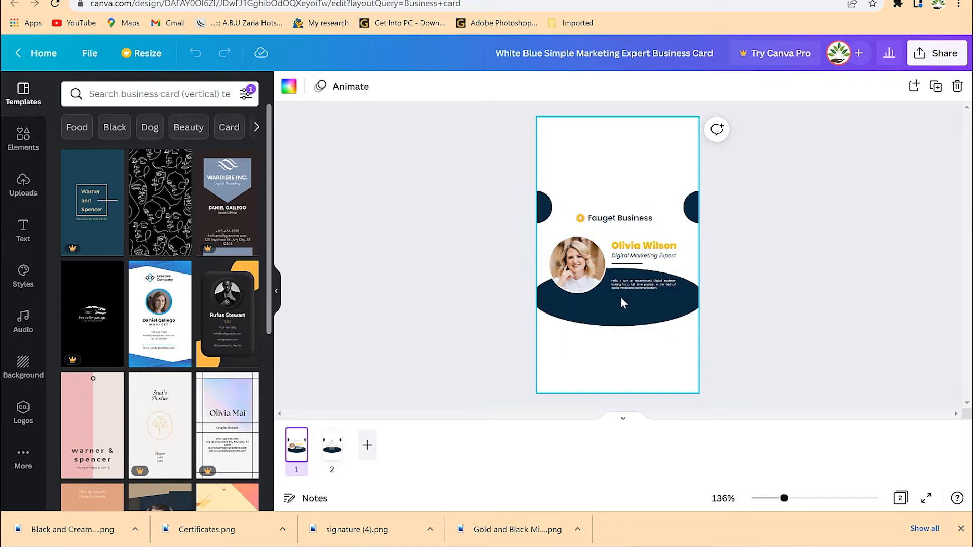
pyautogui.click(616, 225)
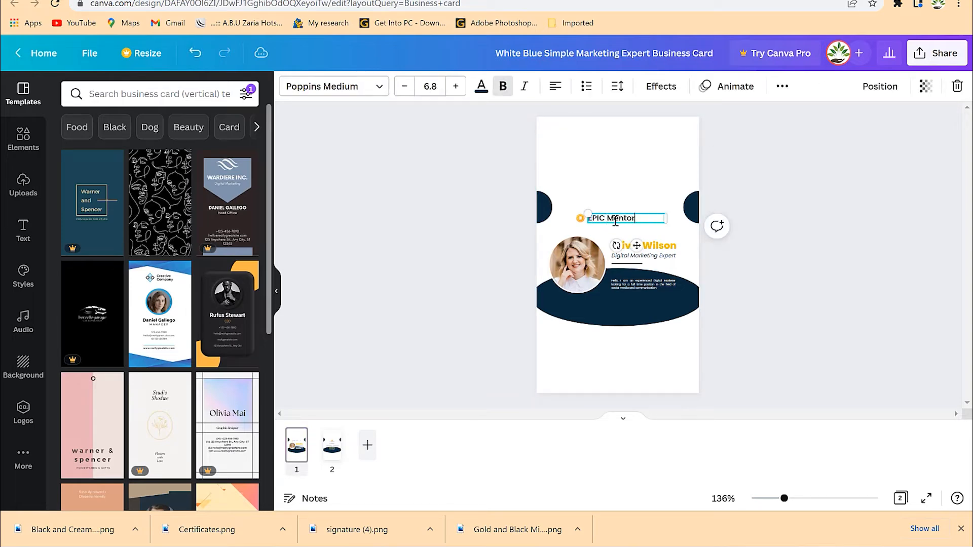
# Replace the placeholder name with the cardholder's name at font size 6.3, widened to one line
pyautogui.click(822, 275)
pyautogui.click(640, 251)
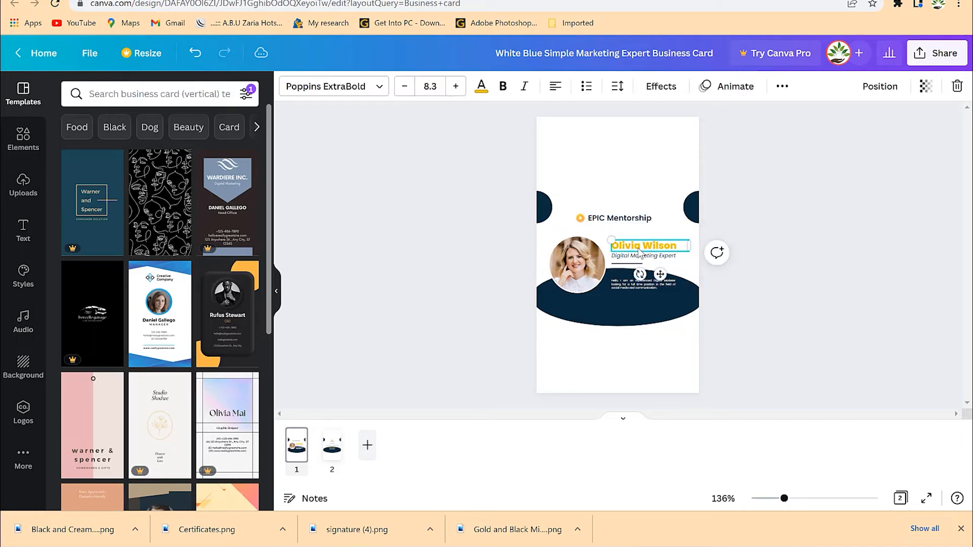
pyautogui.click(639, 248)
pyautogui.write('Dr. A.S. Abdurrasheed')
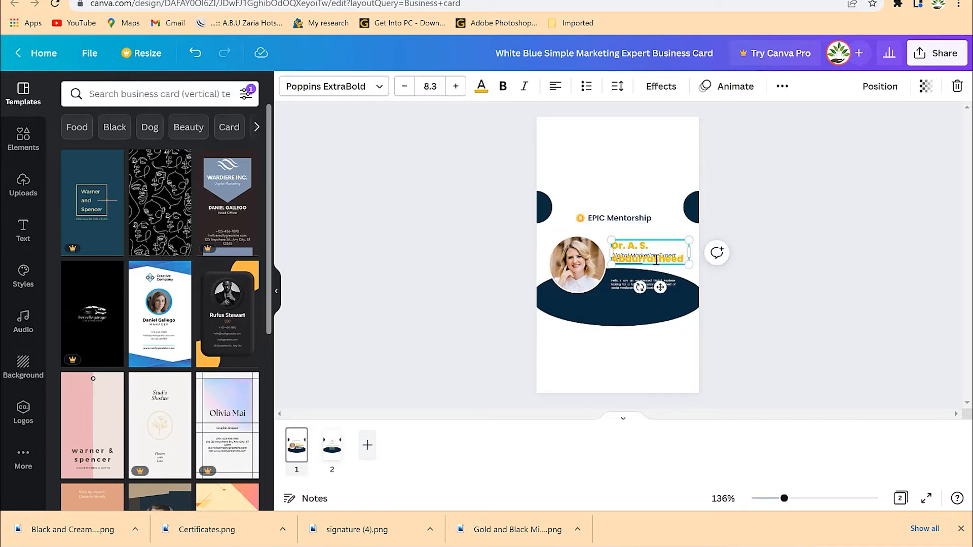
pyautogui.hotkey('ctrl', 'a')
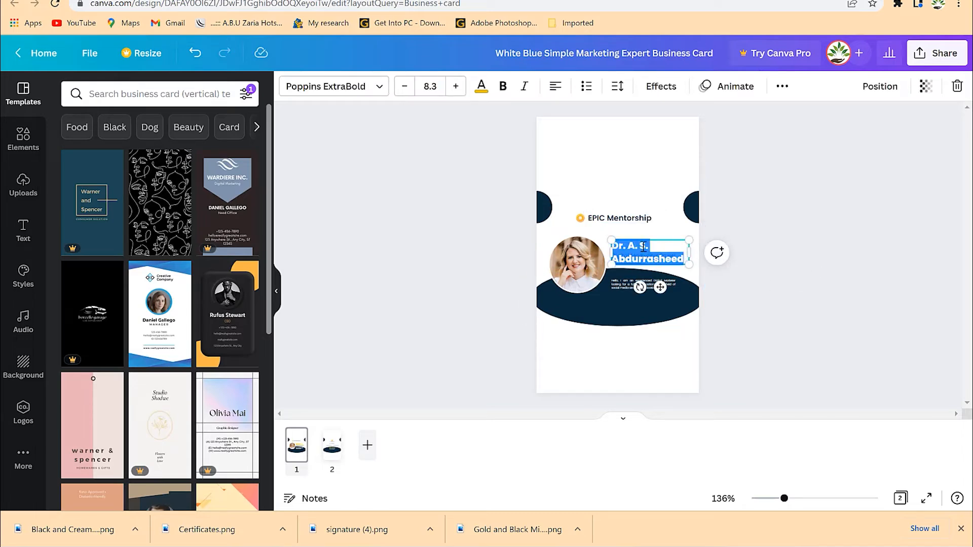
pyautogui.click(404, 87)
pyautogui.click(404, 87)
pyautogui.click(404, 87)
pyautogui.click(404, 87)
pyautogui.click(455, 88)
pyautogui.click(455, 89)
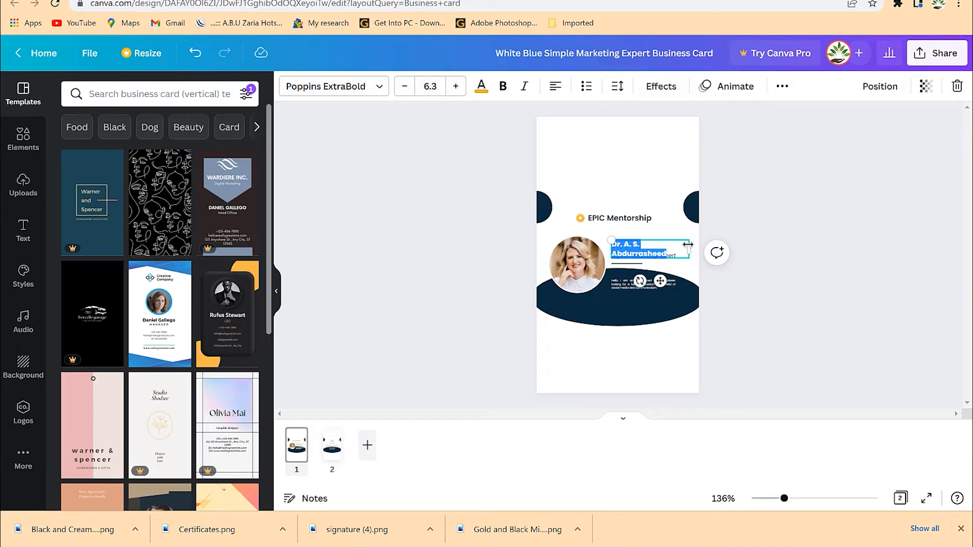
pyautogui.moveTo(691, 249); pyautogui.dragTo(700, 249)
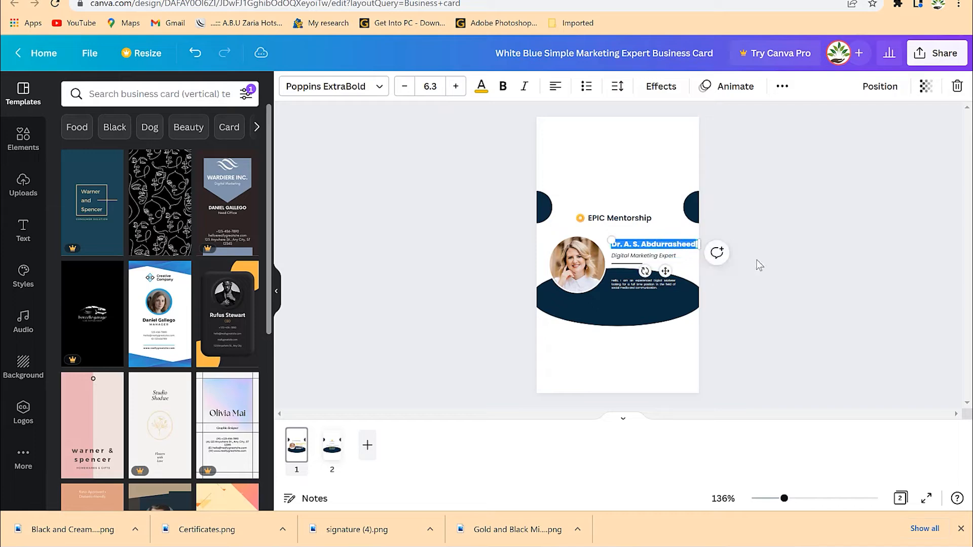
pyautogui.moveTo(786, 499); pyautogui.dragTo(826, 502)
pyautogui.click(739, 203)
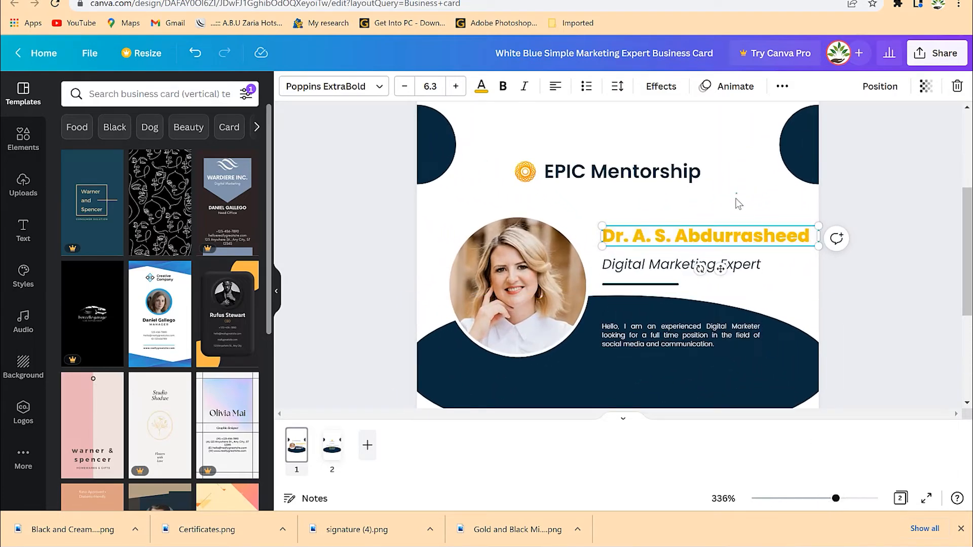
# Nudge the name heading lower and change the subtitle to 'Presentation Coach'
pyautogui.moveTo(719, 238); pyautogui.dragTo(716, 243)
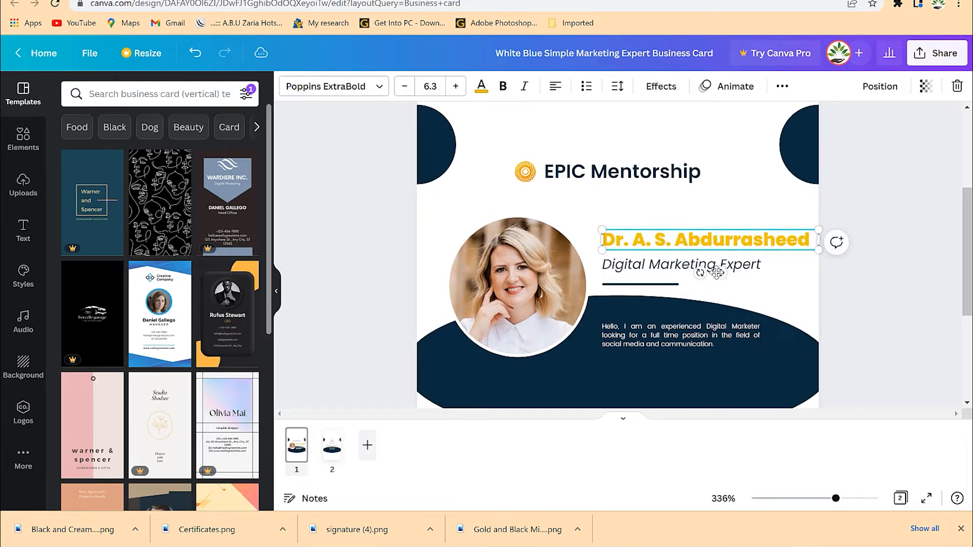
pyautogui.click(671, 265)
pyautogui.click(671, 265)
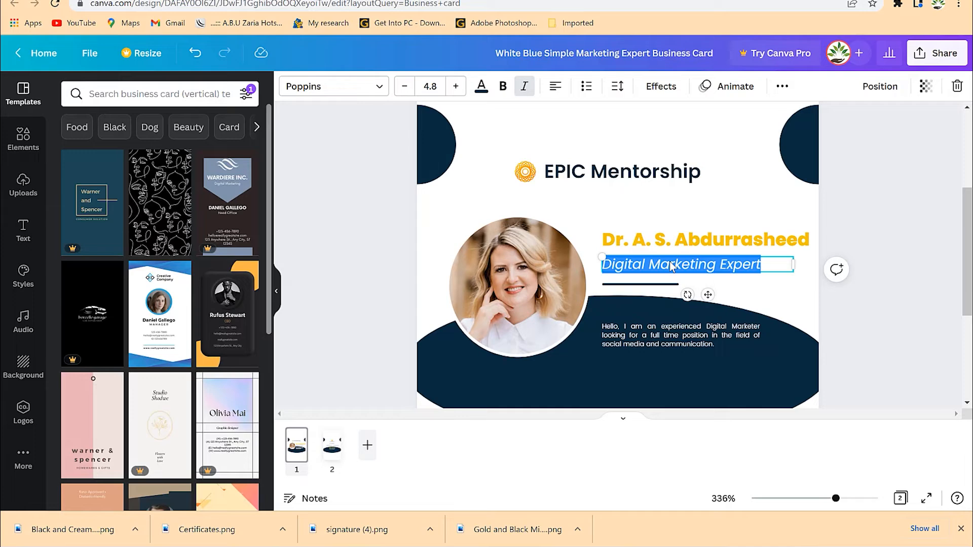
pyautogui.write('Presentation Coach')
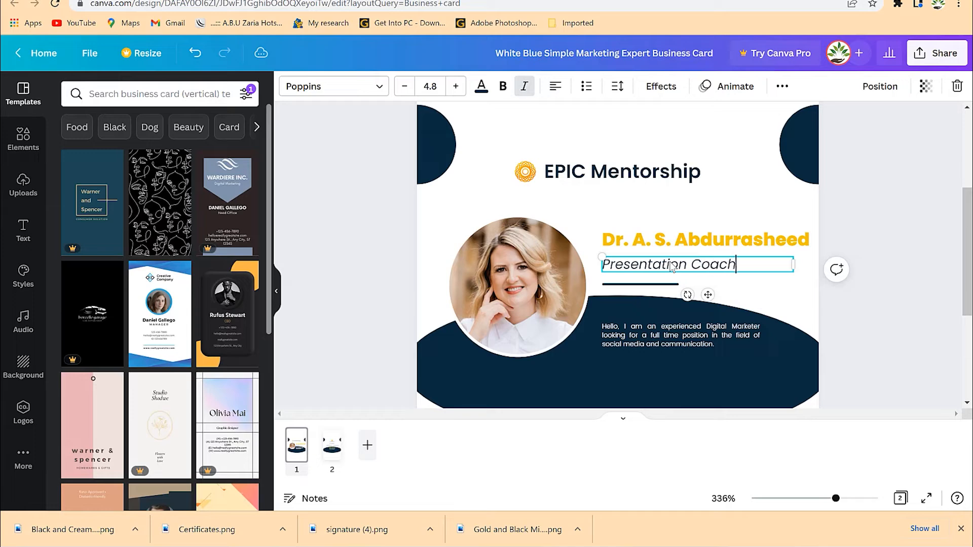
pyautogui.click(874, 196)
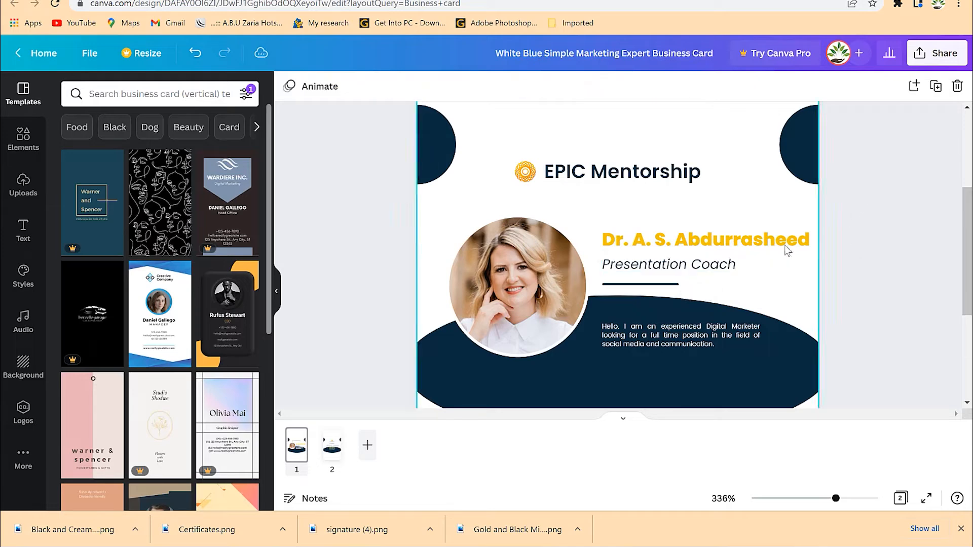
# Recolour the bottom curved shape and both corner half-circles brown
pyautogui.click(639, 285)
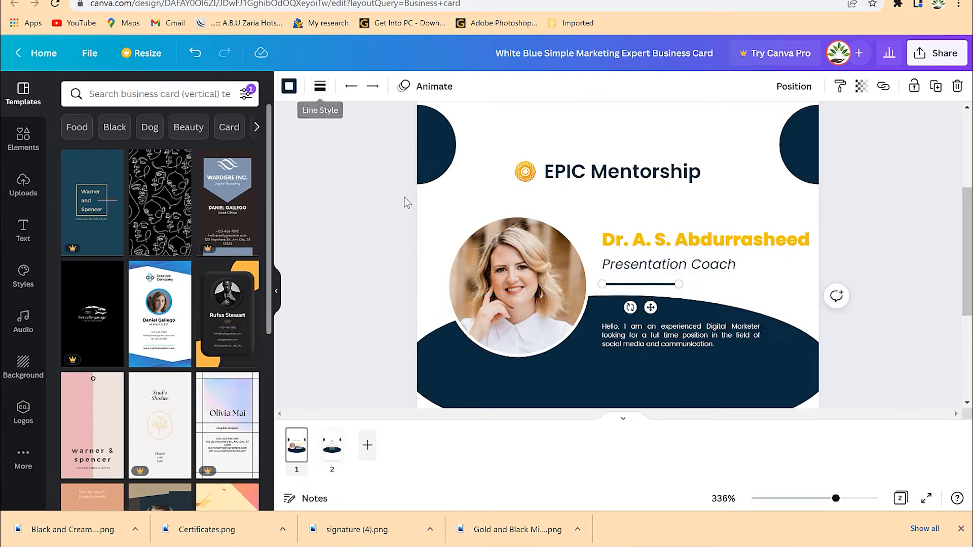
pyautogui.click(778, 385)
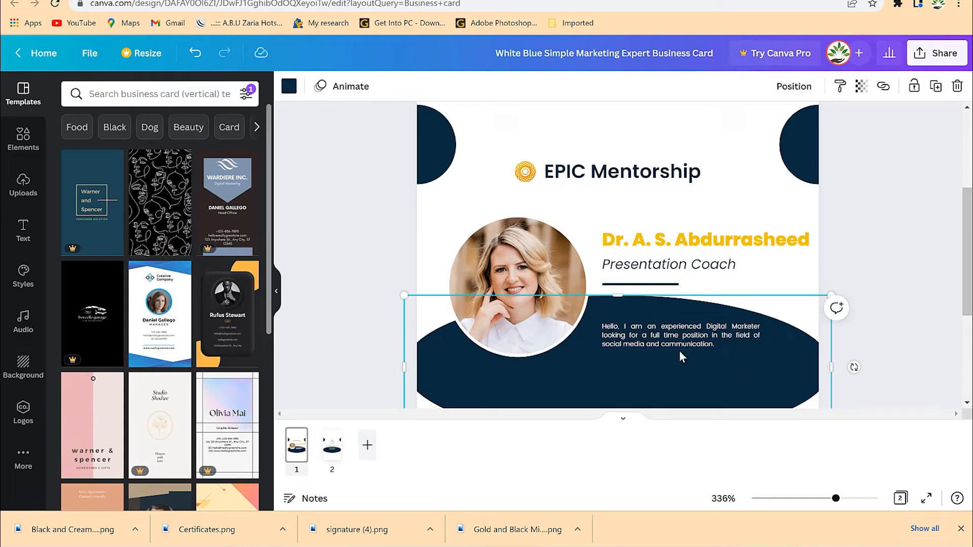
pyautogui.click(290, 87)
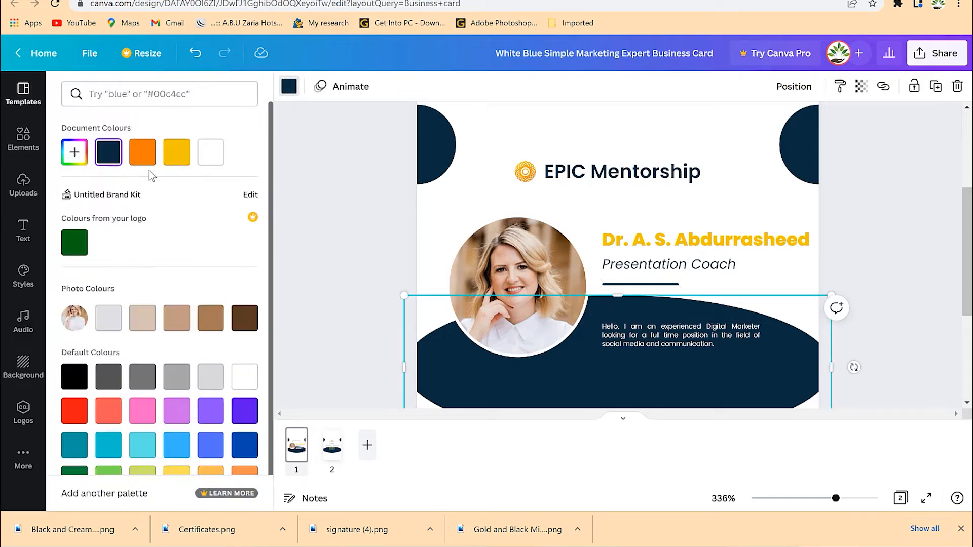
pyautogui.click(146, 162)
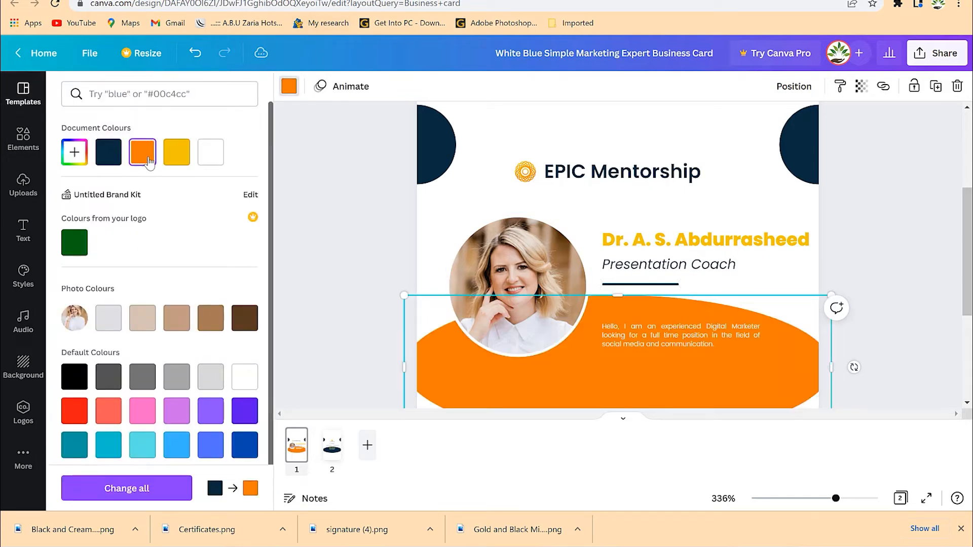
pyautogui.click(249, 321)
pyautogui.click(211, 319)
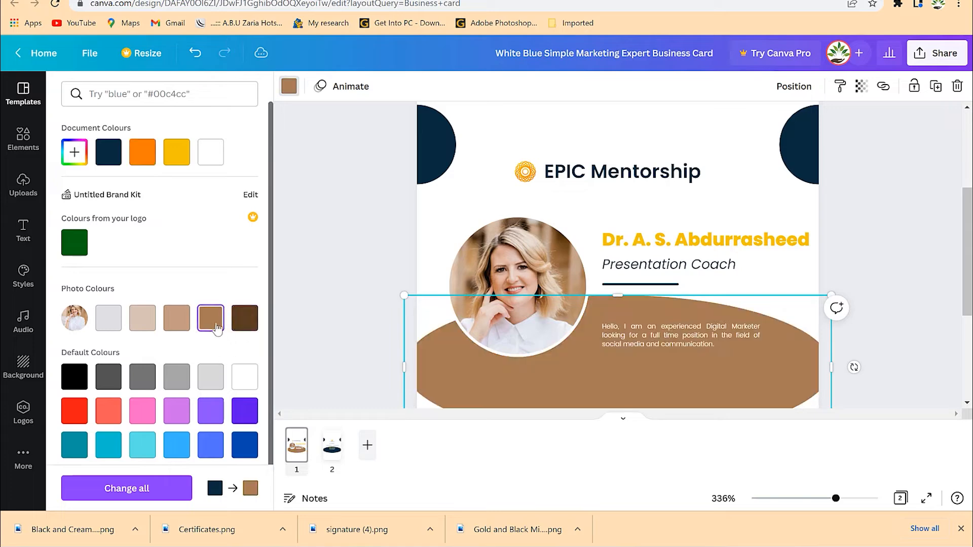
pyautogui.click(449, 137)
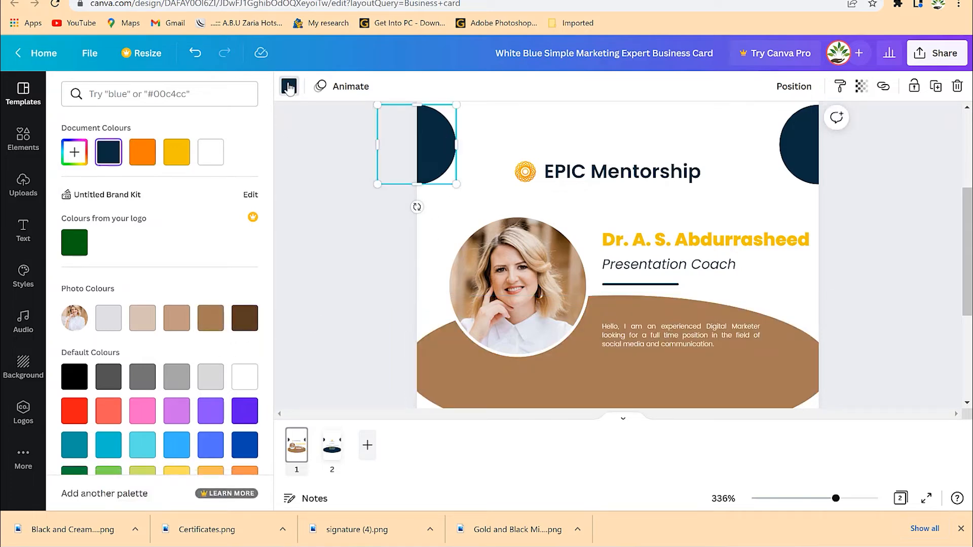
pyautogui.click(244, 319)
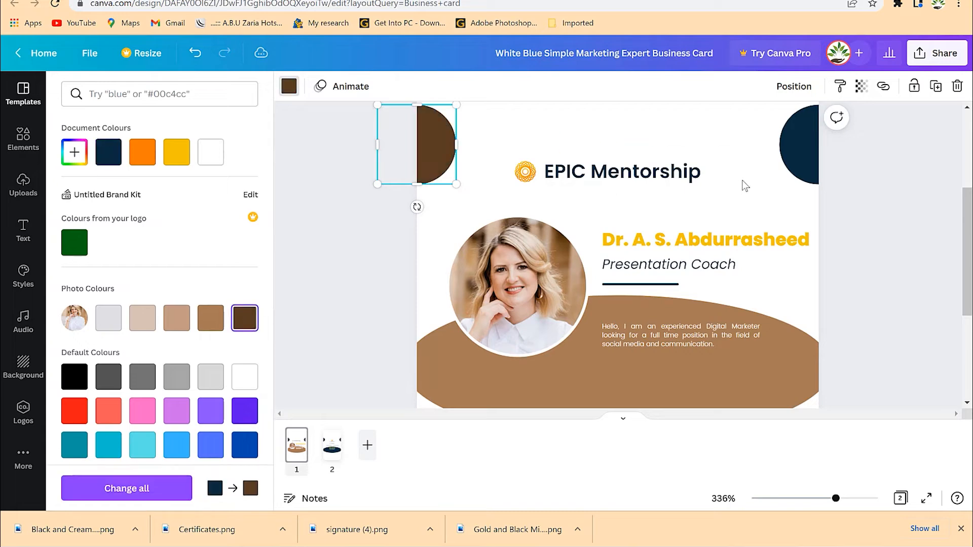
pyautogui.click(790, 152)
pyautogui.click(292, 90)
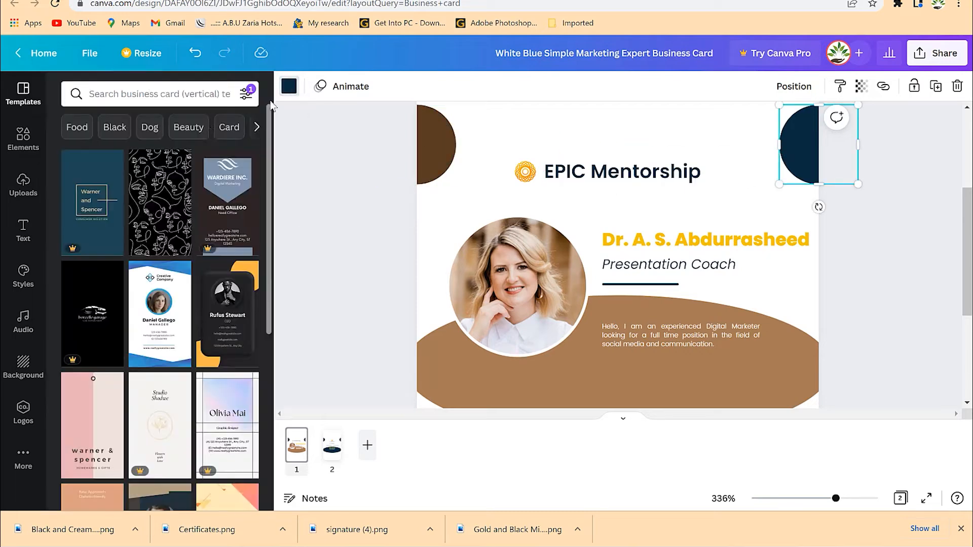
pyautogui.click(290, 88)
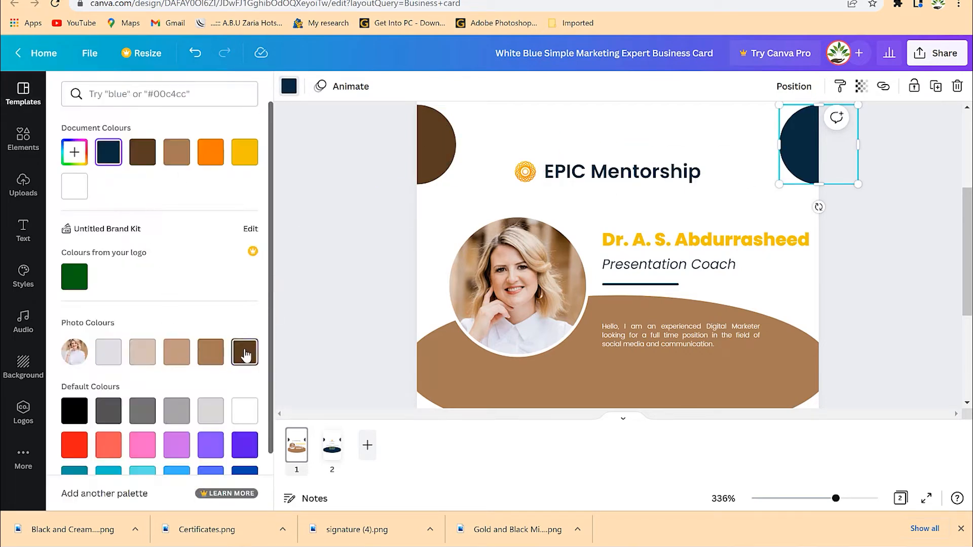
pyautogui.click(245, 355)
# Make the curved shape and the divider line under Presentation Coach dark brown
pyautogui.click(433, 310)
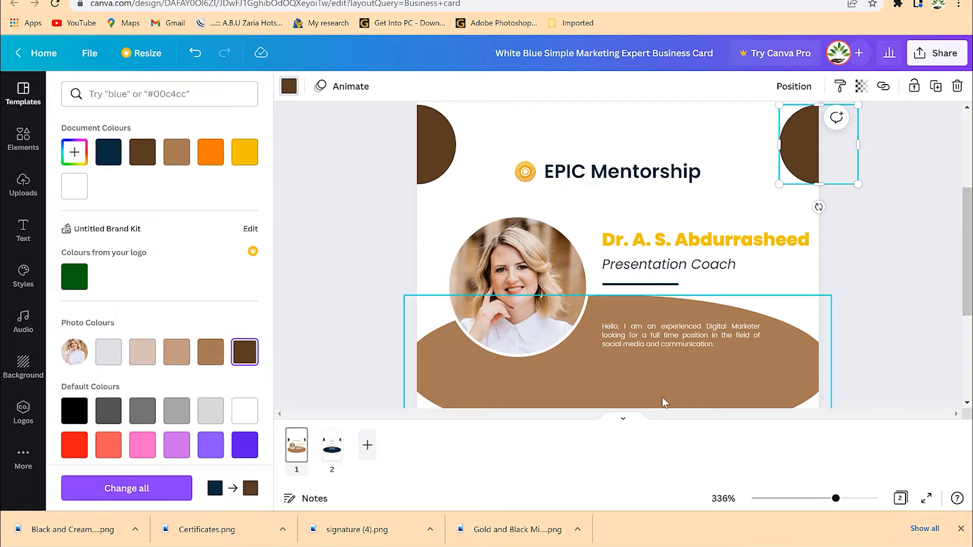
pyautogui.click(150, 161)
pyautogui.click(347, 265)
pyautogui.click(954, 258)
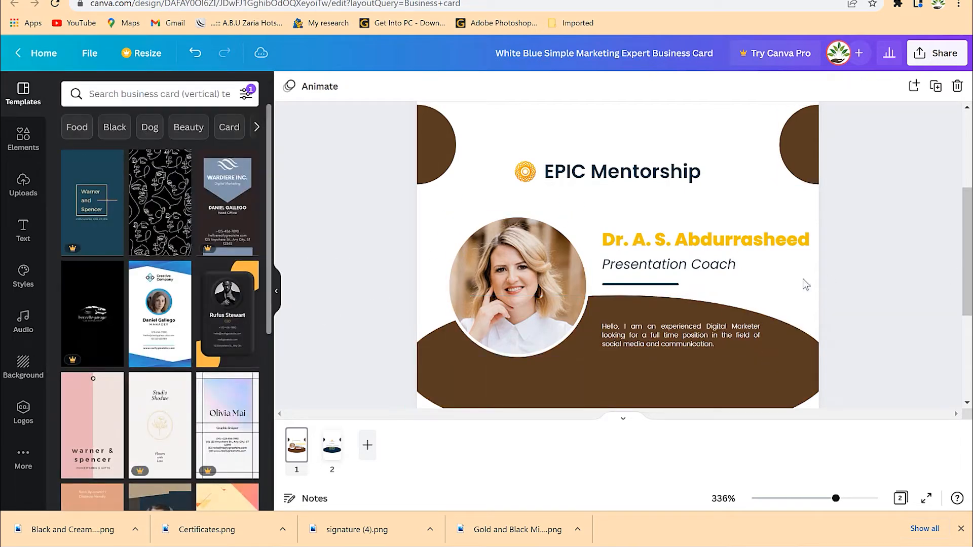
pyautogui.click(655, 284)
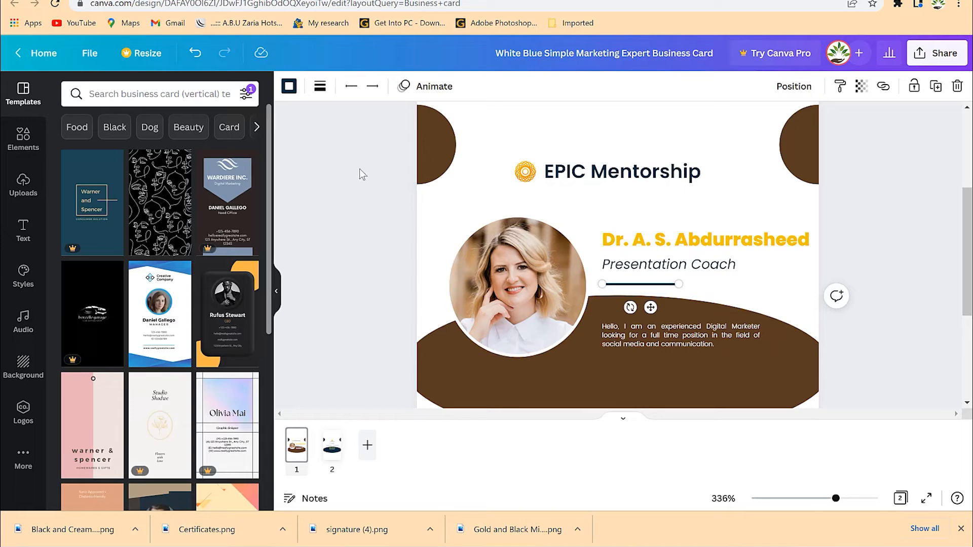
pyautogui.click(289, 86)
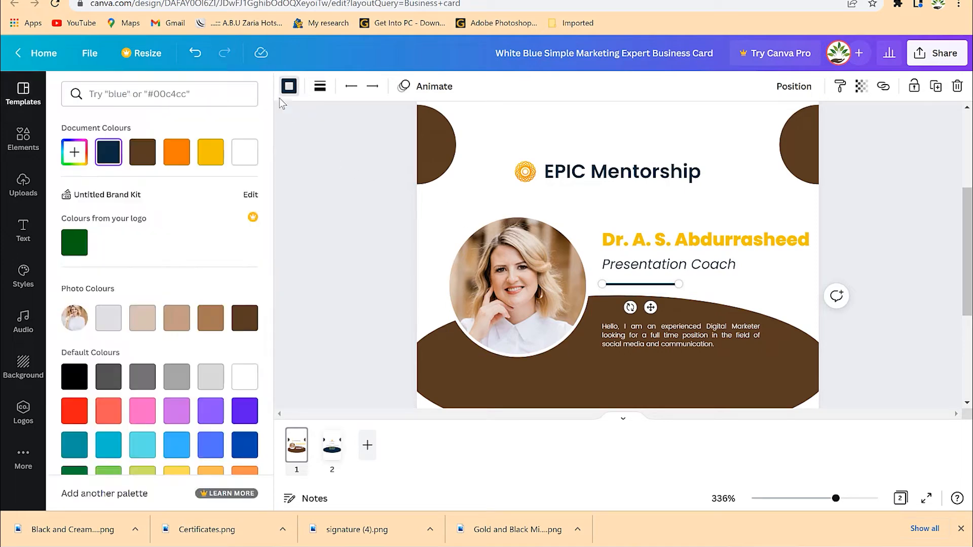
pyautogui.click(151, 162)
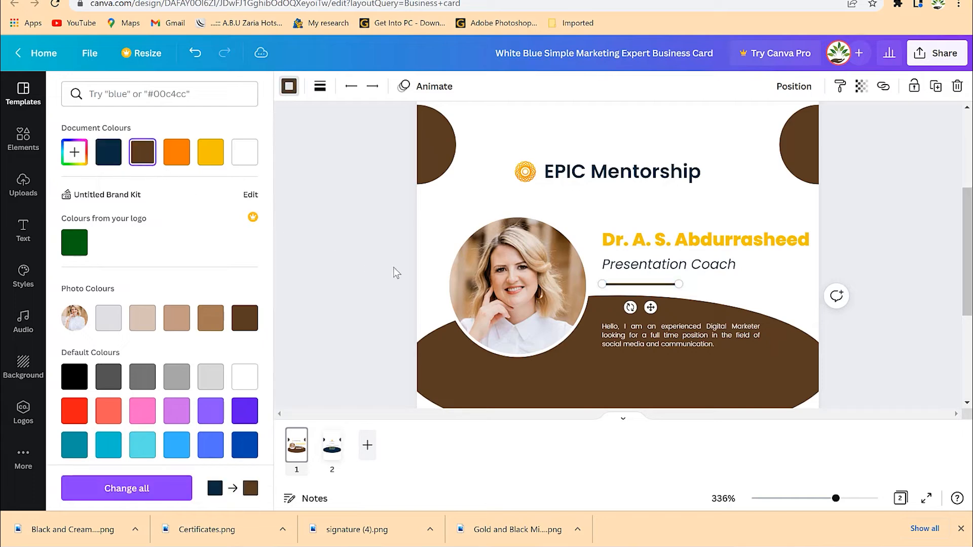
pyautogui.click(393, 267)
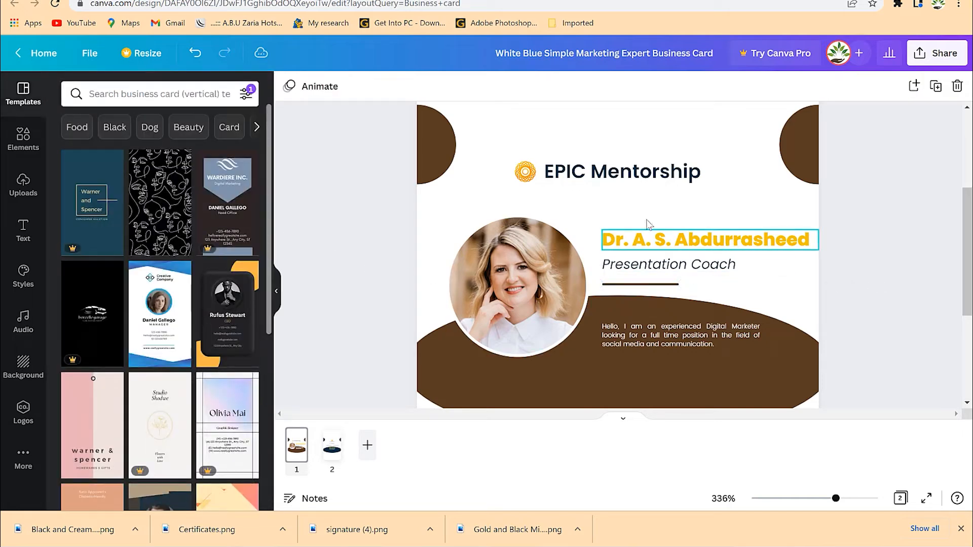
# Delete the gold logo beside EPIC Mentorship
pyautogui.click(532, 175)
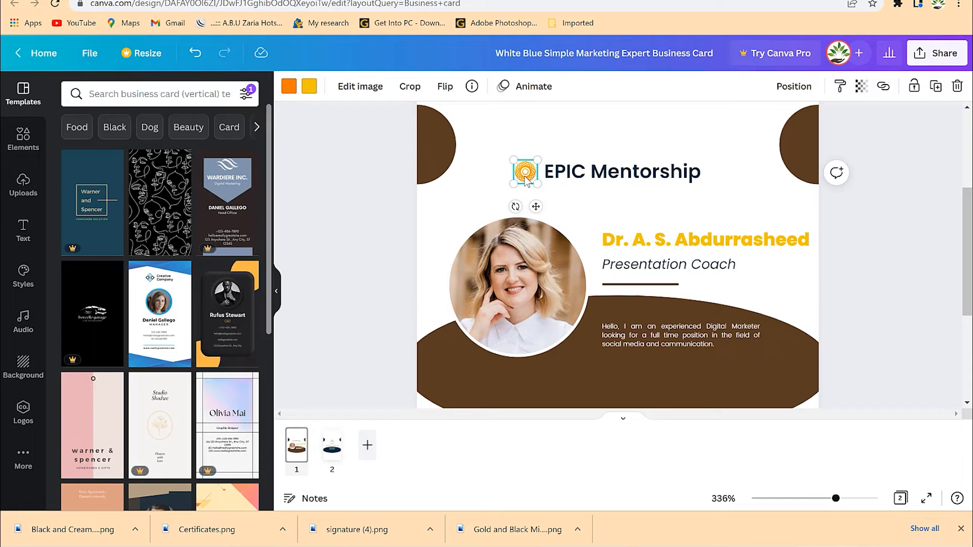
pyautogui.press('Delete')
pyautogui.scroll(2, 387, 202)
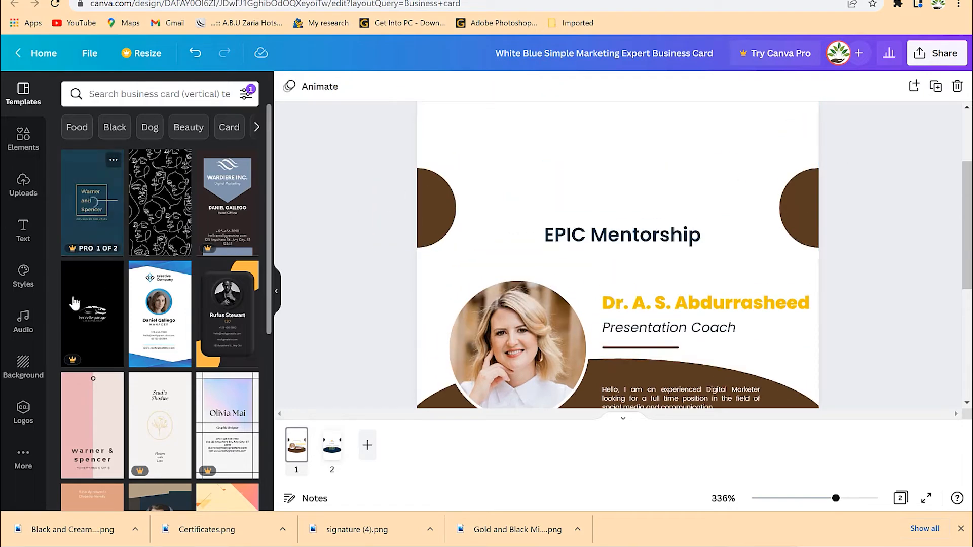
# Browse the Elements library and stickers for a bird graphic, then return to Home
pyautogui.click(23, 138)
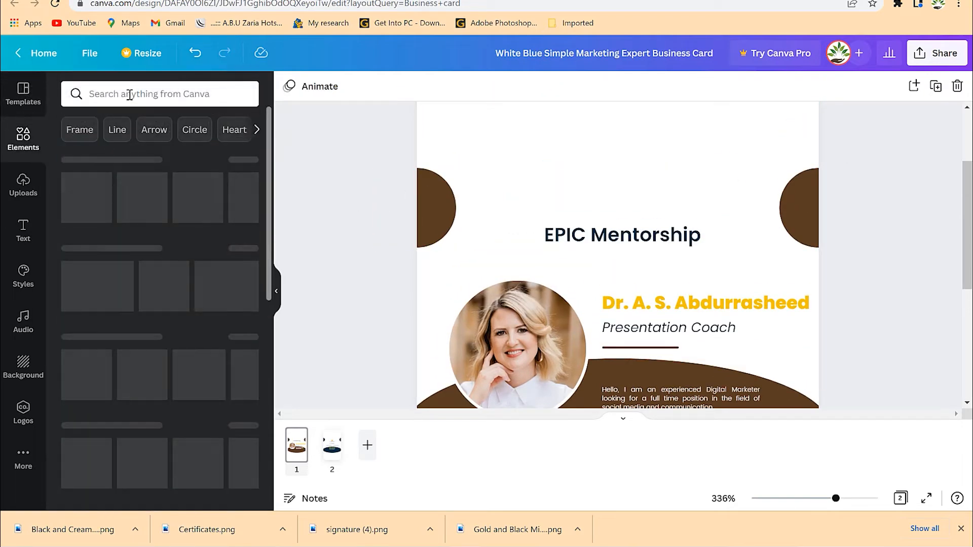
pyautogui.click(130, 94)
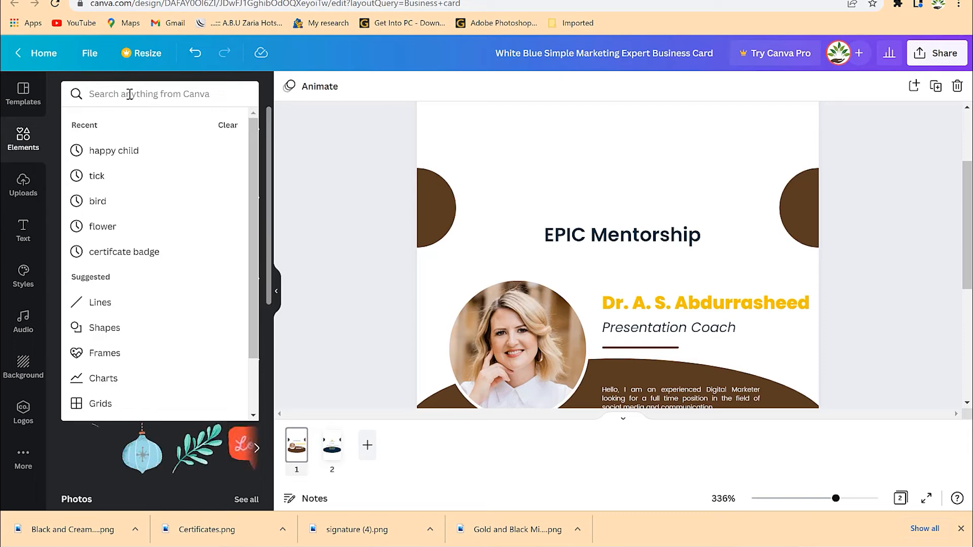
pyautogui.write('bir')
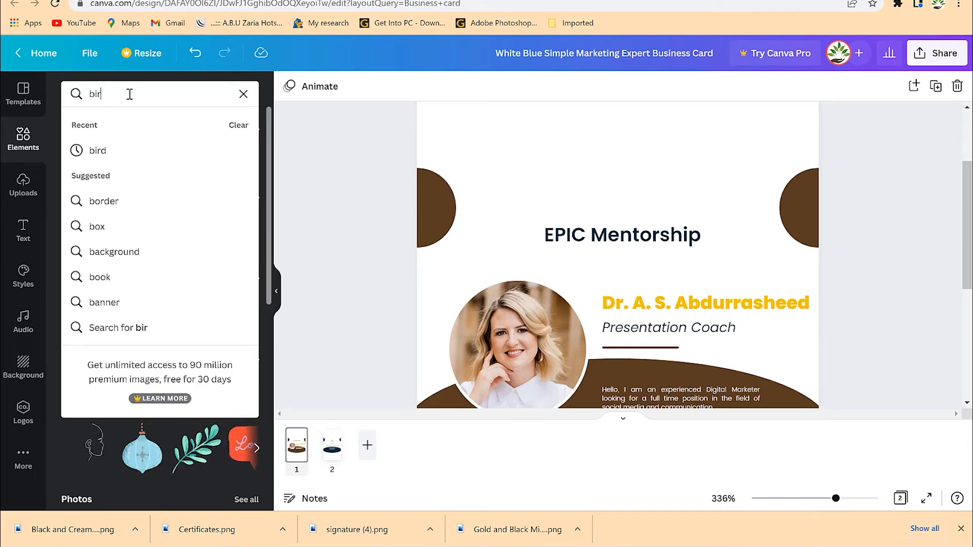
pyautogui.click(243, 94)
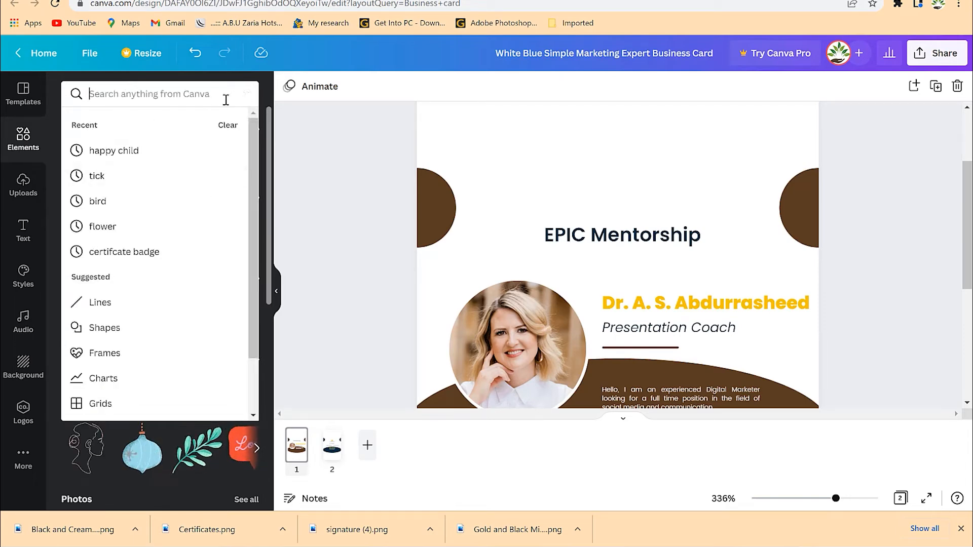
pyautogui.click(193, 429)
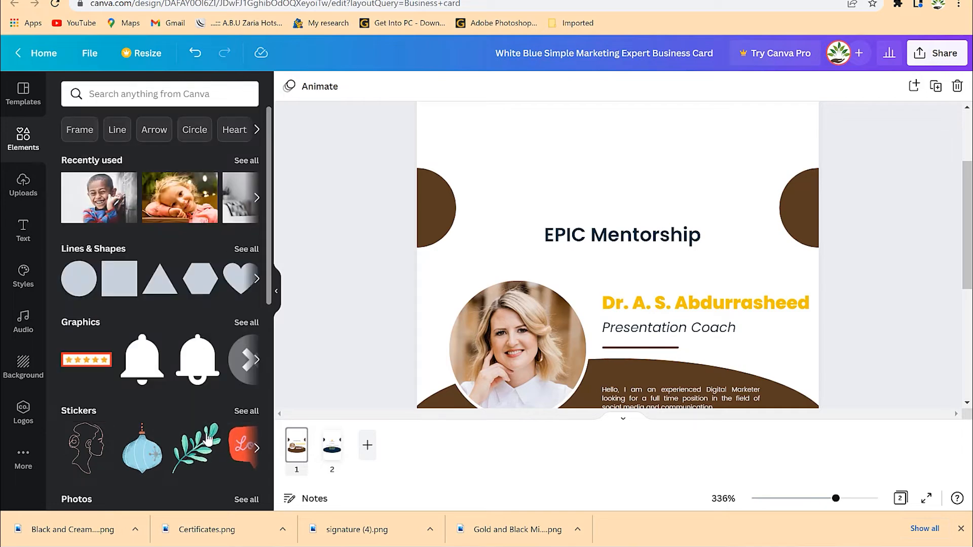
pyautogui.scroll(-1, 192, 427)
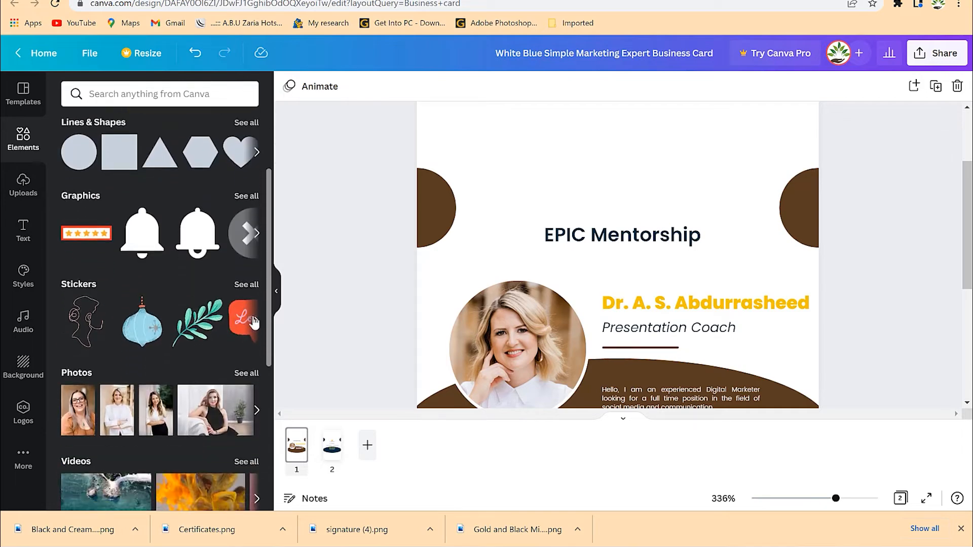
pyautogui.click(247, 286)
pyautogui.scroll(-3, 233, 284)
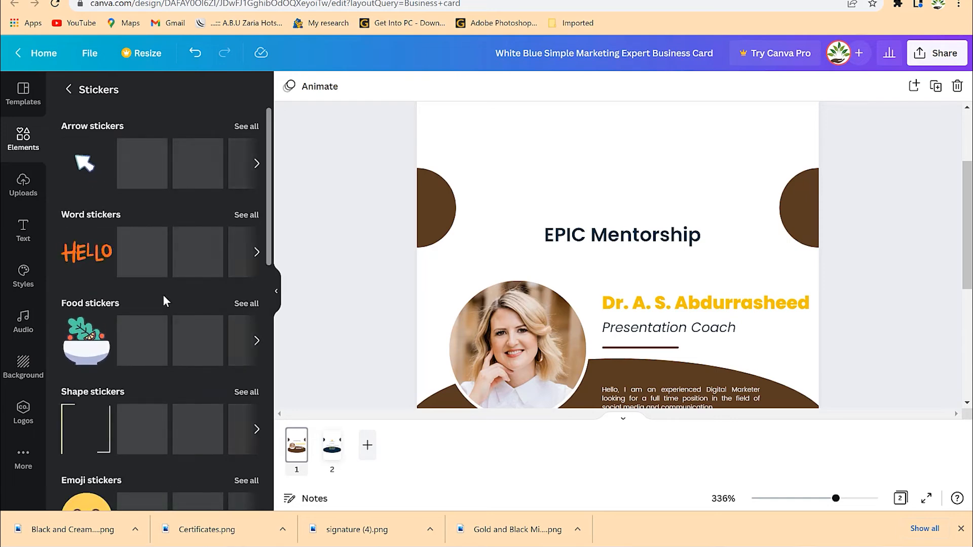
pyautogui.scroll(-4, 163, 288)
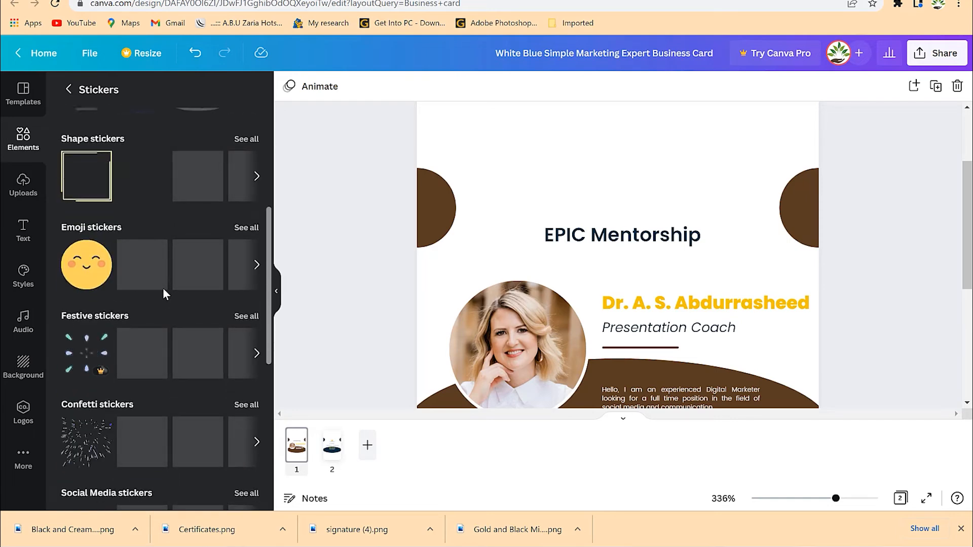
pyautogui.scroll(3, 162, 288)
pyautogui.scroll(2, 163, 288)
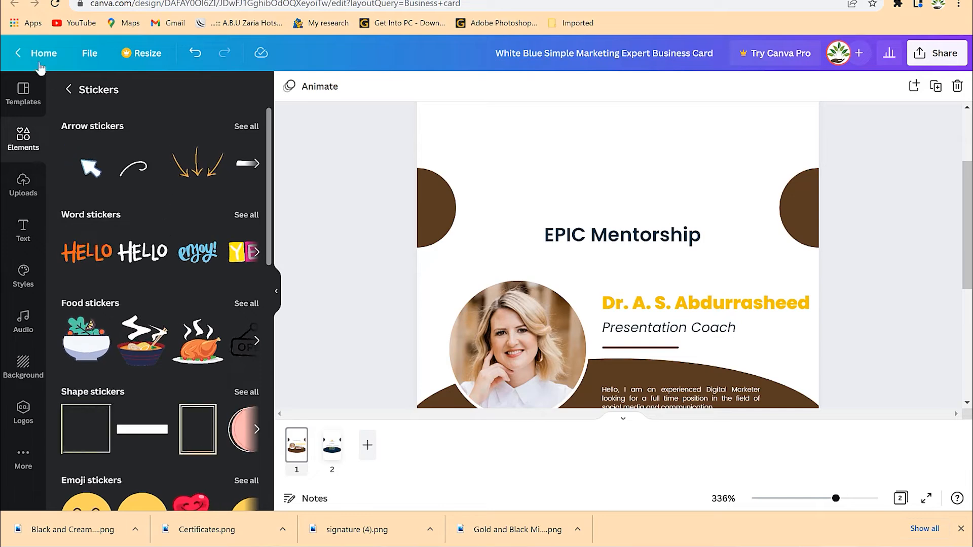
pyautogui.click(19, 57)
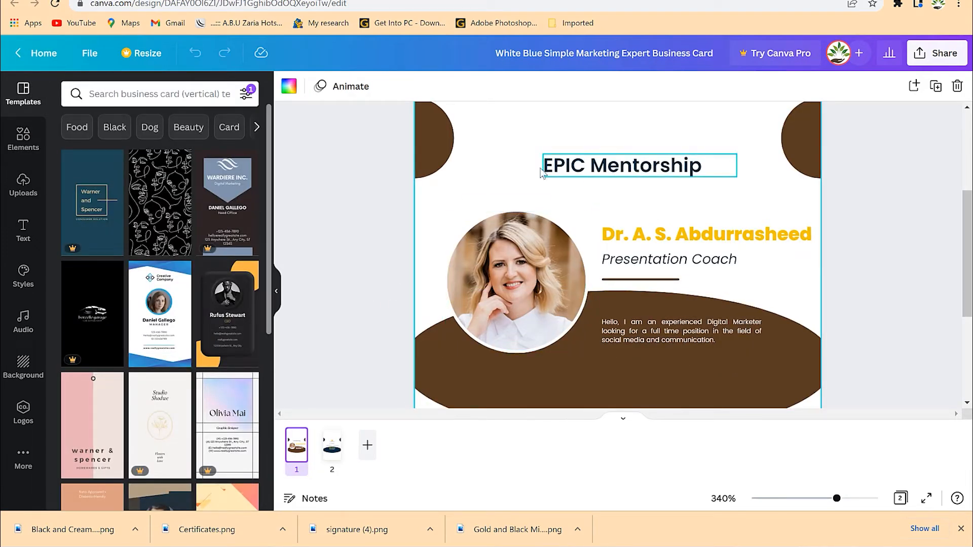
# Search the Elements library for 'flower', then for 'flying bird'
pyautogui.click(24, 137)
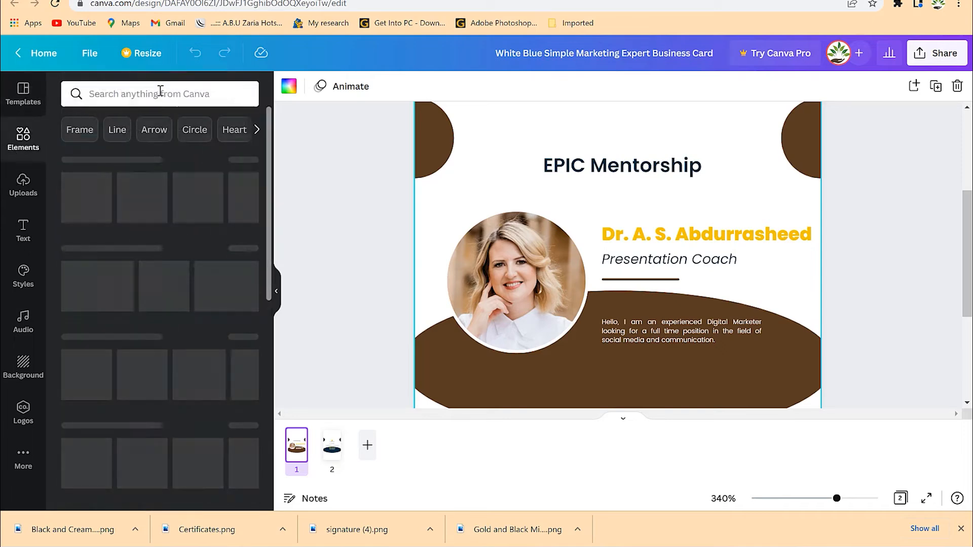
pyautogui.click(159, 96)
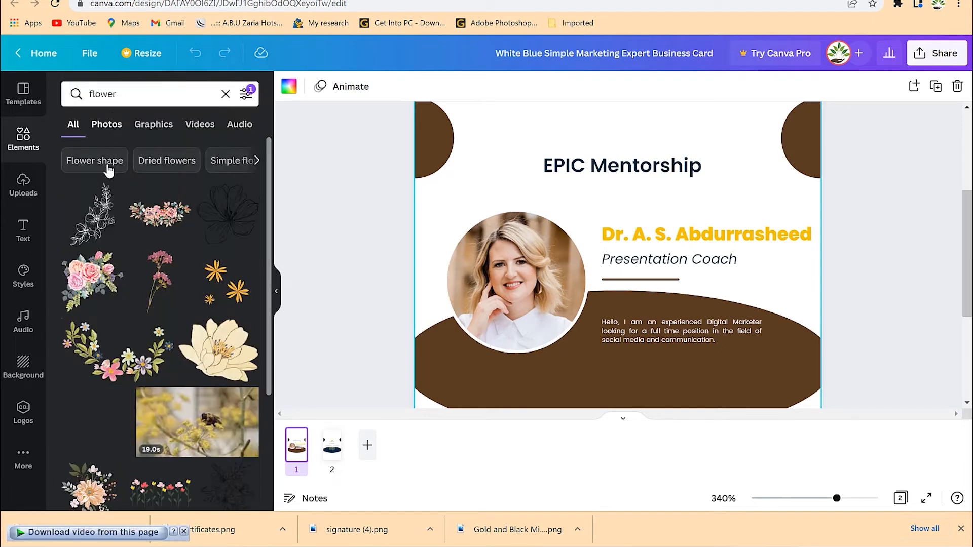
pyautogui.scroll(-10, 148, 326)
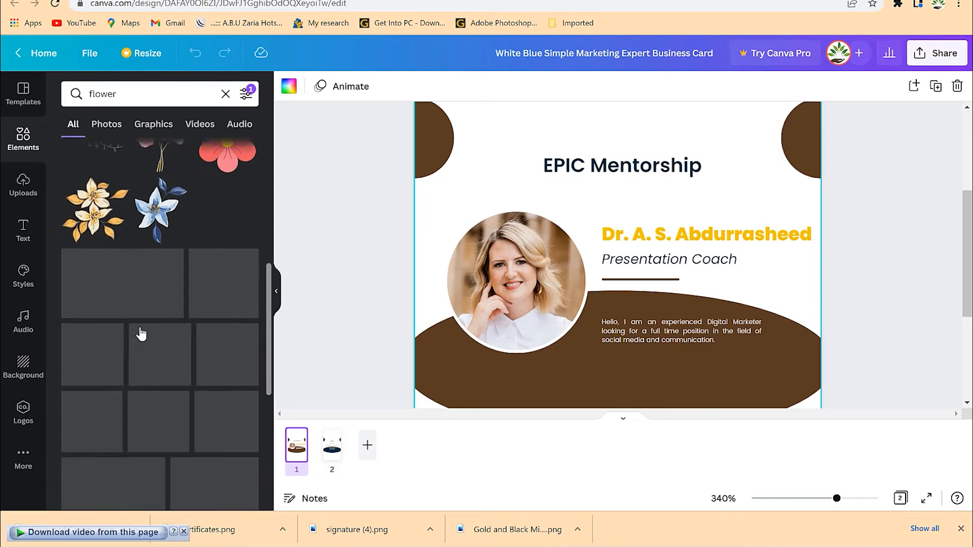
pyautogui.scroll(-10, 140, 328)
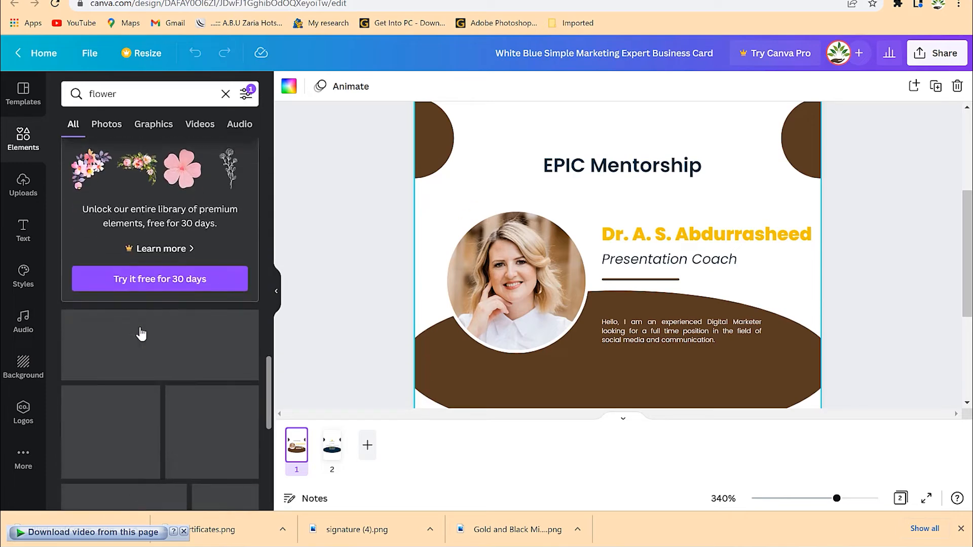
pyautogui.scroll(-5, 143, 332)
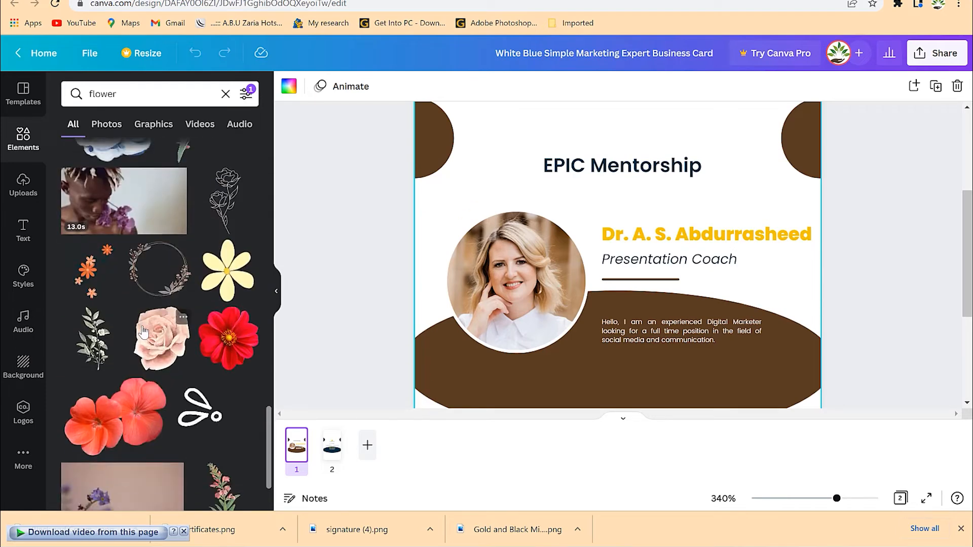
pyautogui.scroll(-3, 143, 332)
pyautogui.click(144, 91)
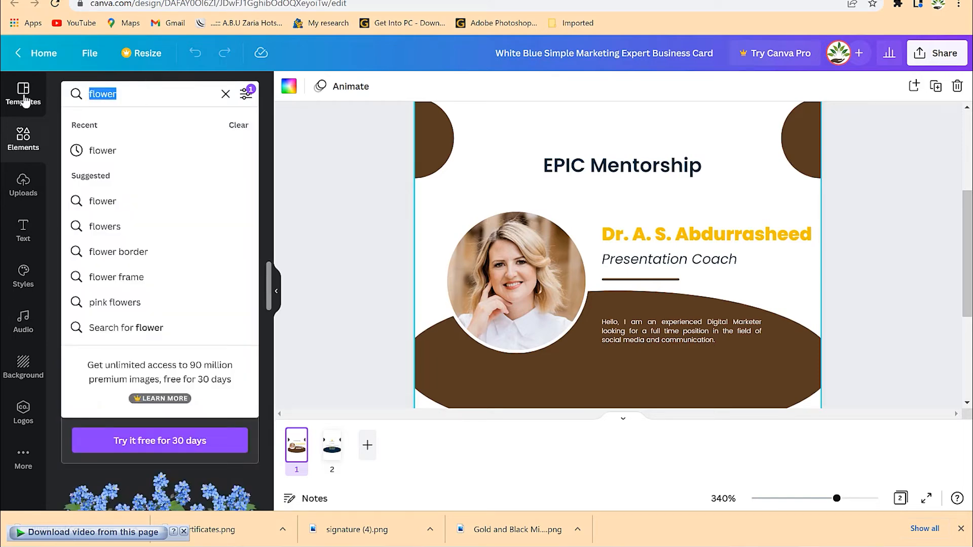
pyautogui.write('flying bi')
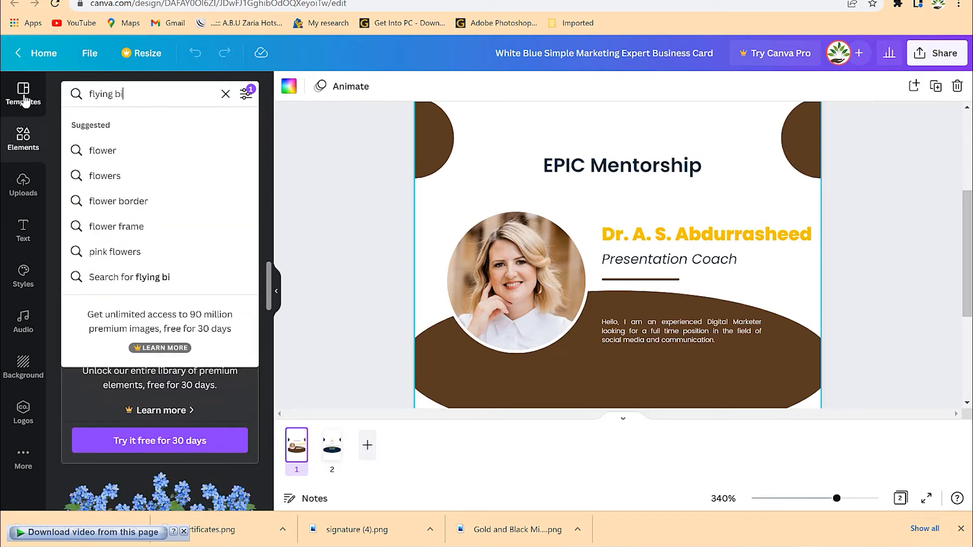
pyautogui.press('Return')
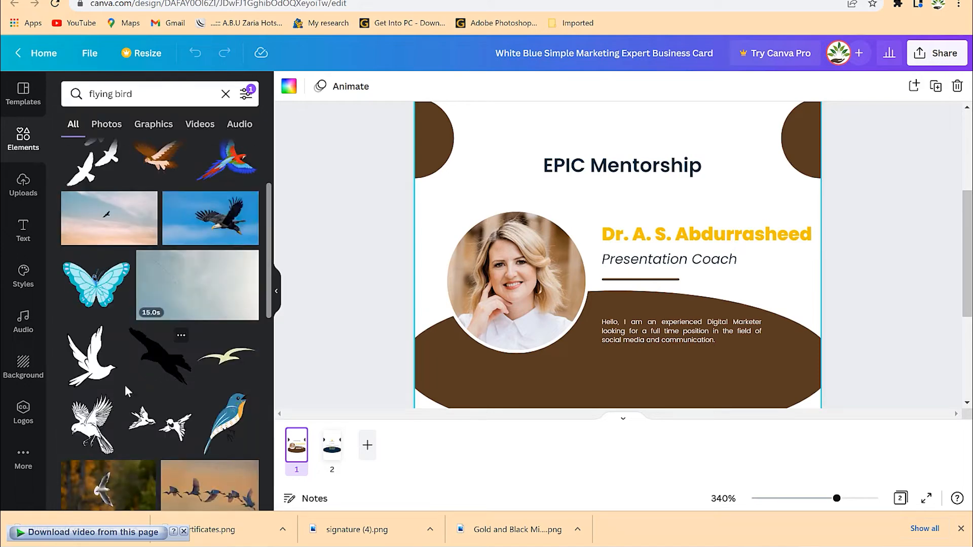
pyautogui.scroll(-2, 124, 385)
# Add the line-art flying bird, shrink it and centre it above the EPIC Mentorship heading
pyautogui.moveTo(125, 384); pyautogui.dragTo(502, 195)
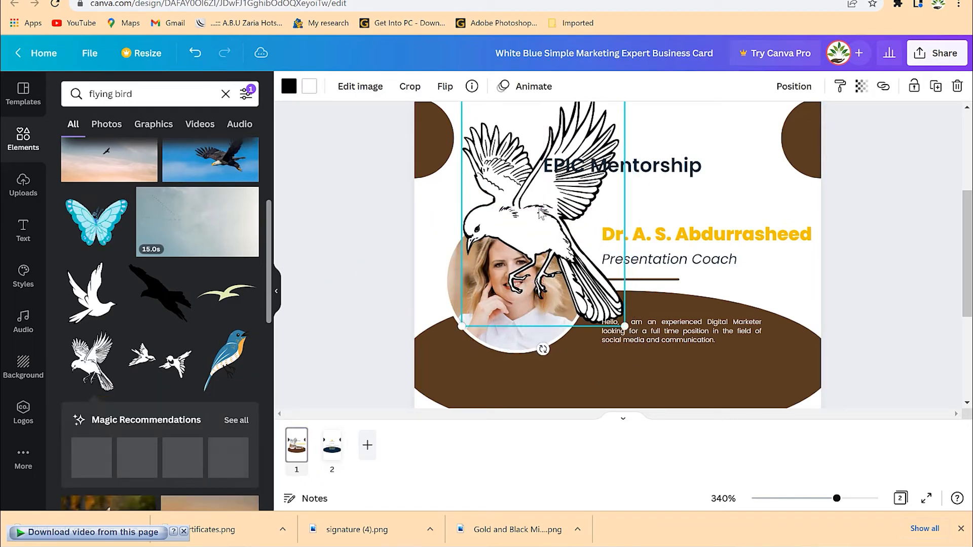
pyautogui.moveTo(625, 327); pyautogui.dragTo(484, 164)
pyautogui.moveTo(480, 130); pyautogui.dragTo(617, 136)
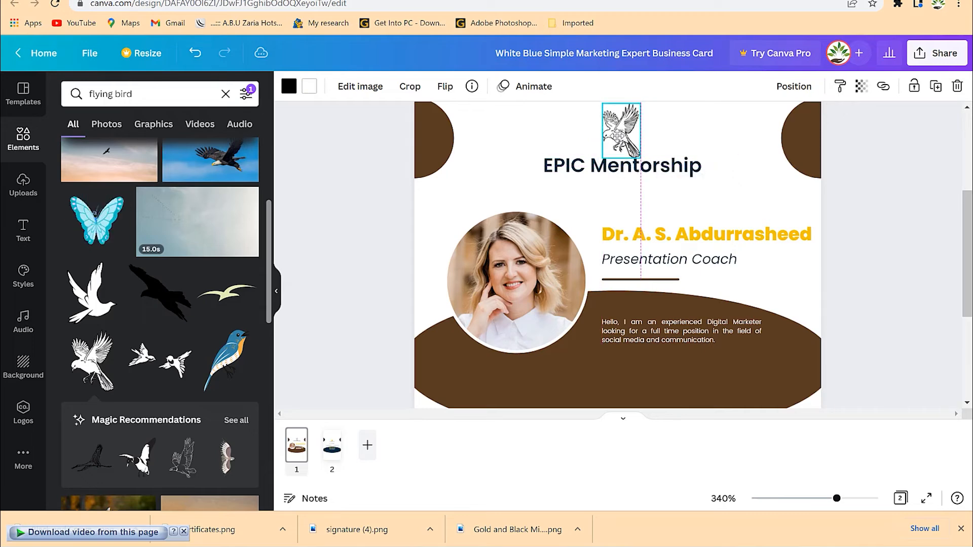
pyautogui.scroll(1, 947, 253)
pyautogui.click(766, 184)
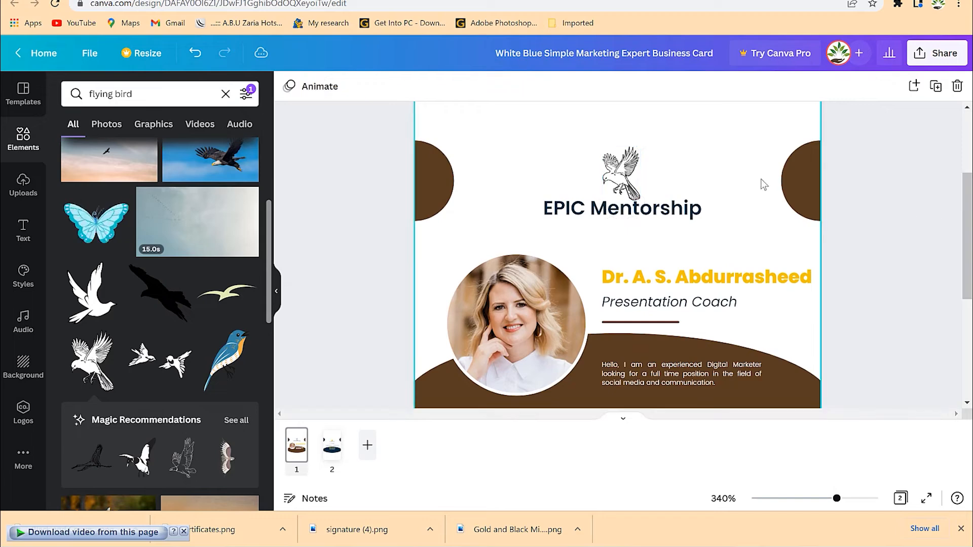
pyautogui.moveTo(621, 173); pyautogui.dragTo(653, 205)
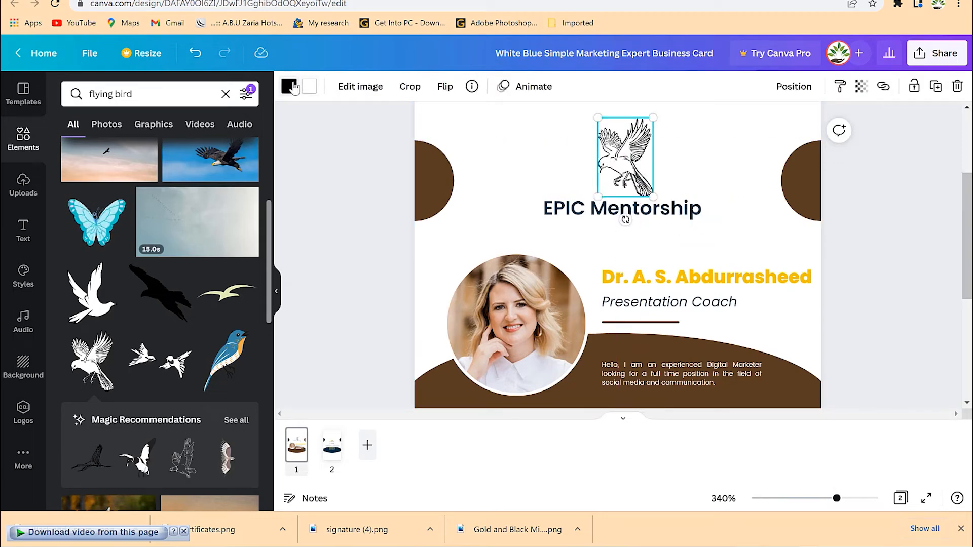
pyautogui.click(291, 92)
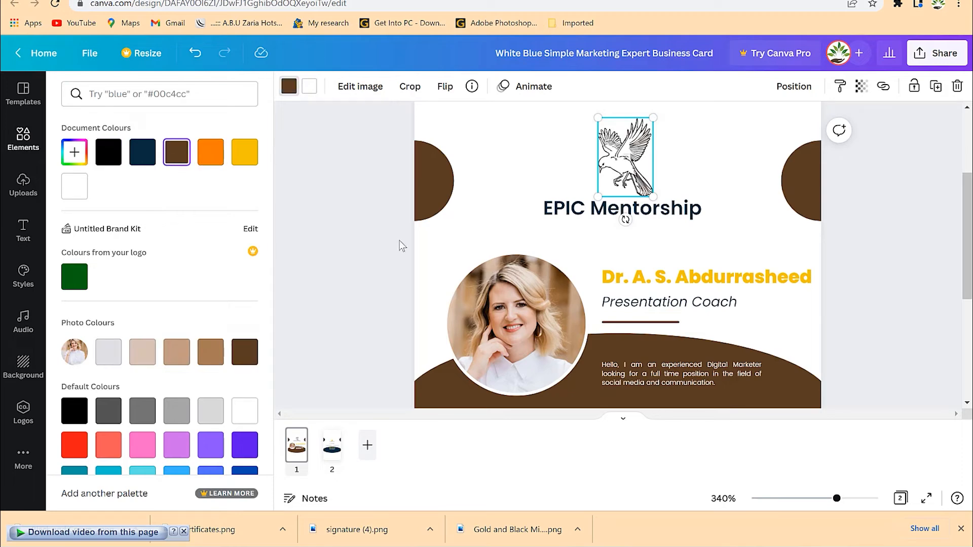
pyautogui.click(745, 232)
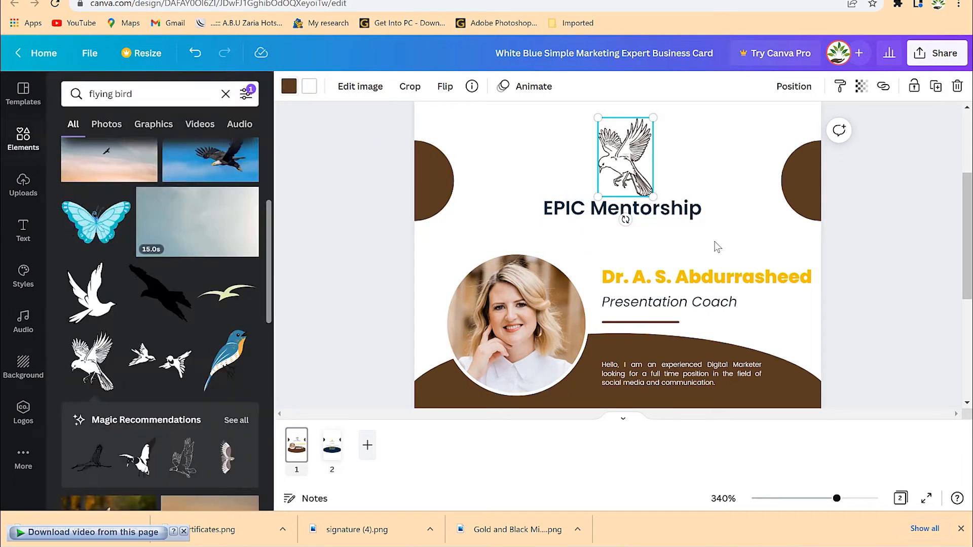
pyautogui.click(516, 197)
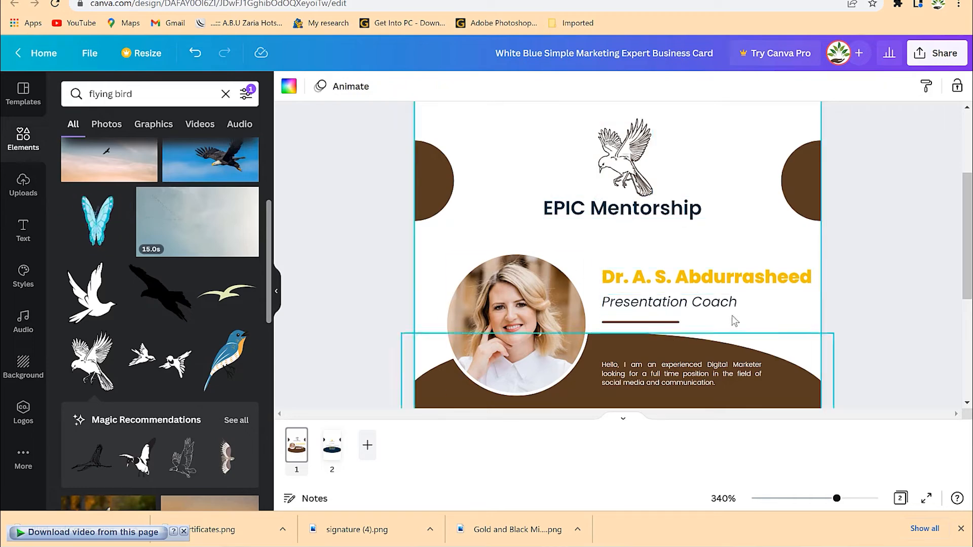
# Replace the bio with a speech and presentation coach self-introduction at font size 3.4
pyautogui.click(654, 376)
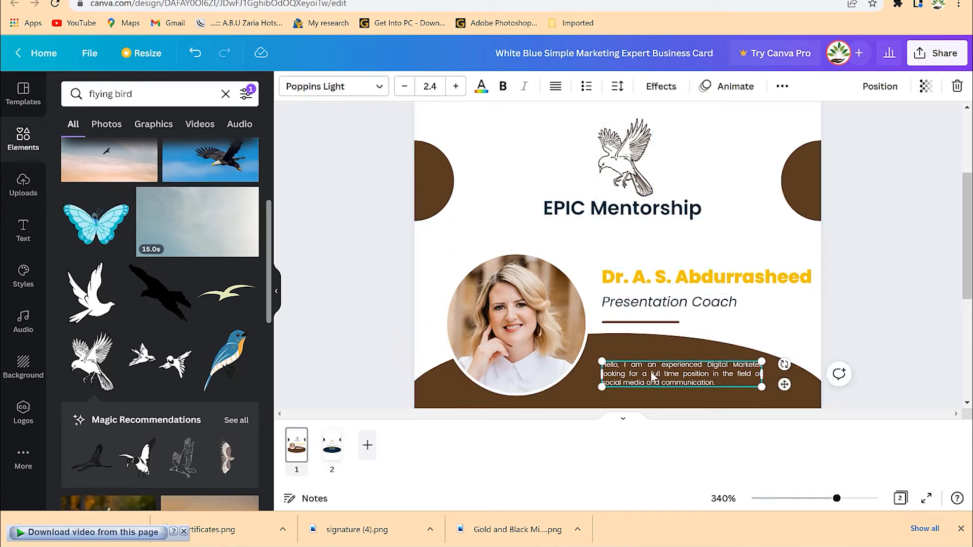
pyautogui.doubleClick(670, 375)
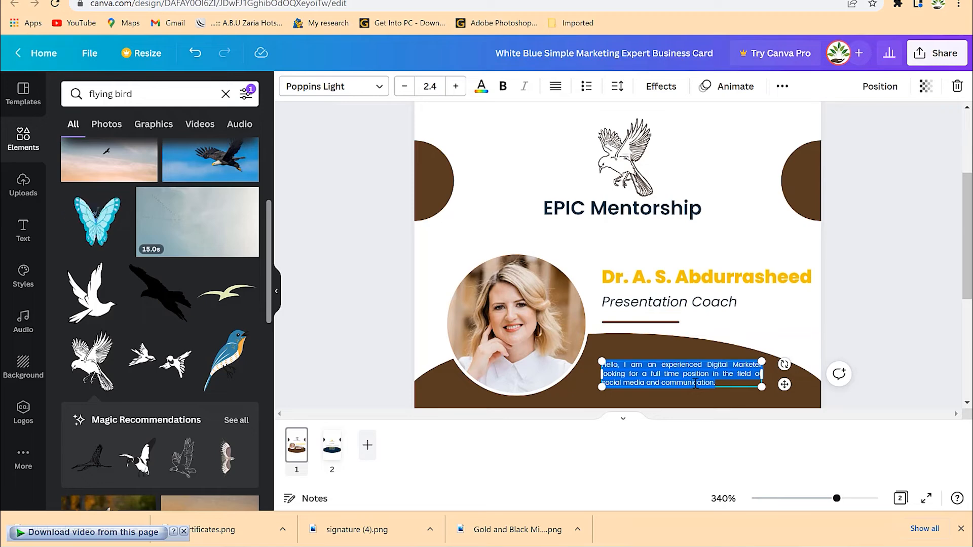
pyautogui.press('BackSpace')
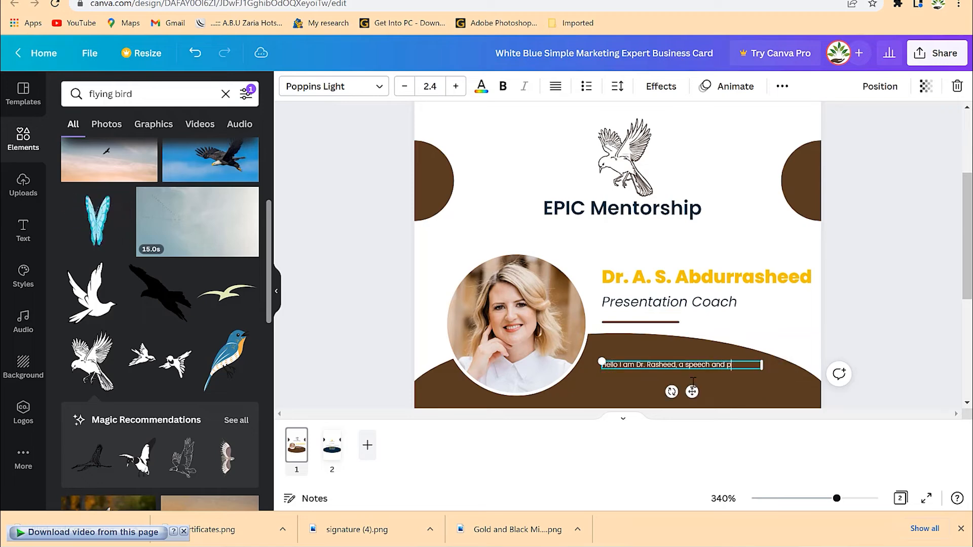
pyautogui.write('Hello I am Dr. Rasheed, a speech and presentation coach')
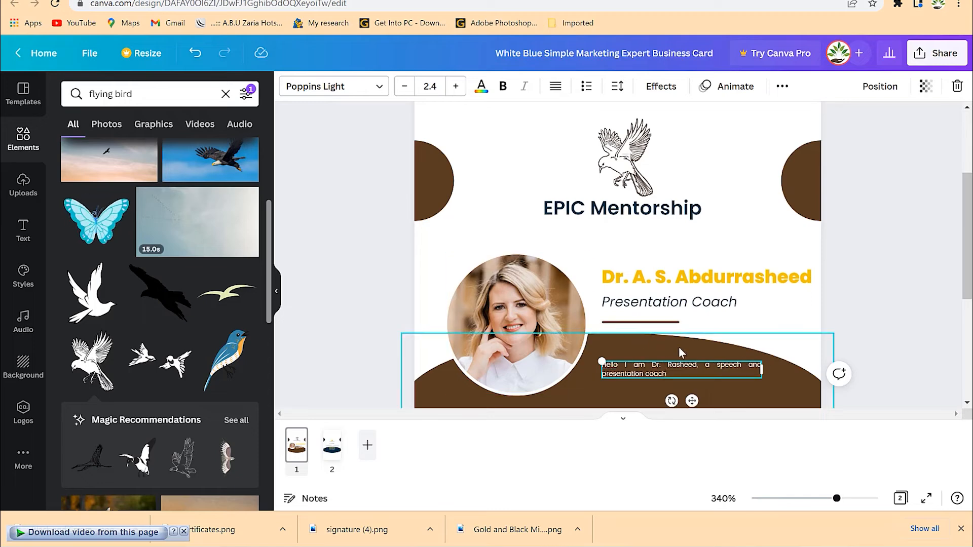
pyautogui.hotkey('ctrl', 'a')
pyautogui.click(455, 87)
pyautogui.click(455, 86)
pyautogui.click(401, 88)
pyautogui.click(401, 88)
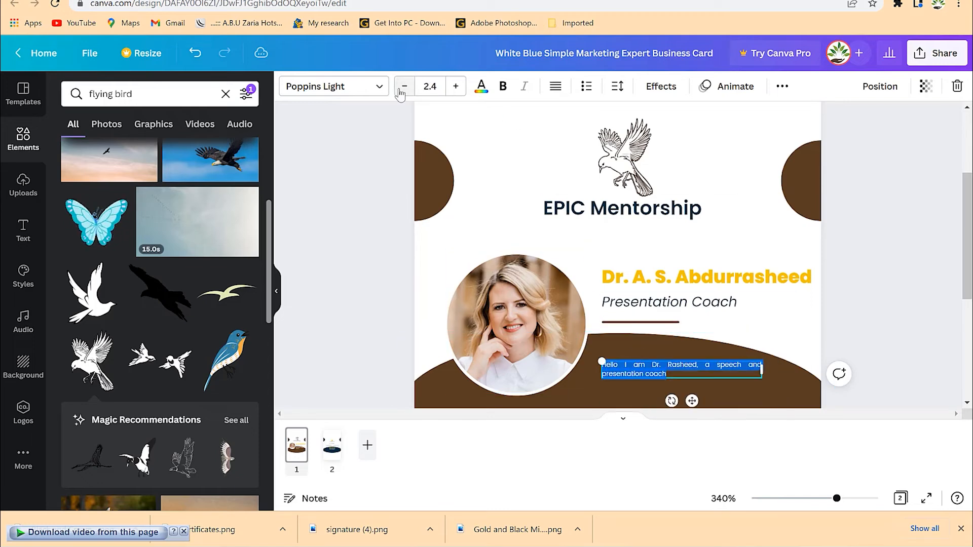
pyautogui.click(455, 87)
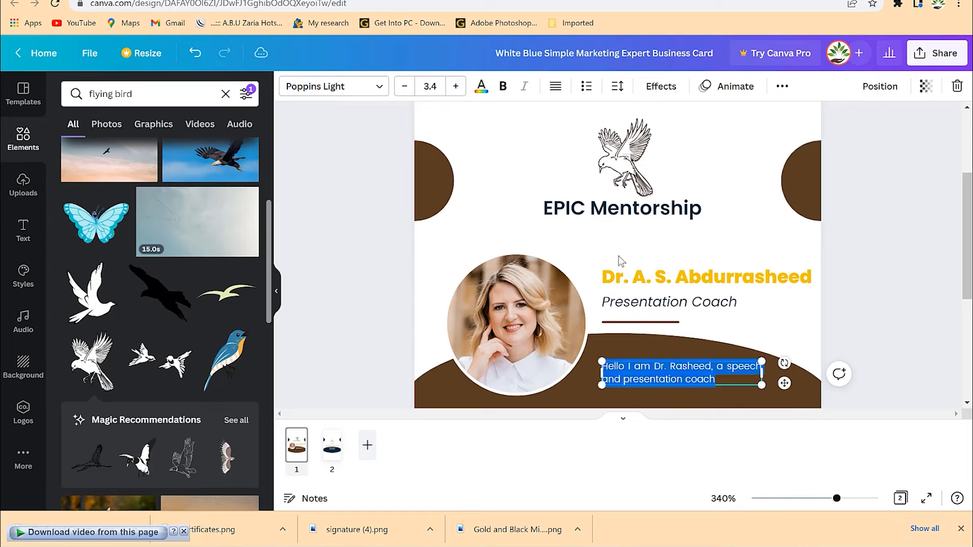
pyautogui.click(865, 269)
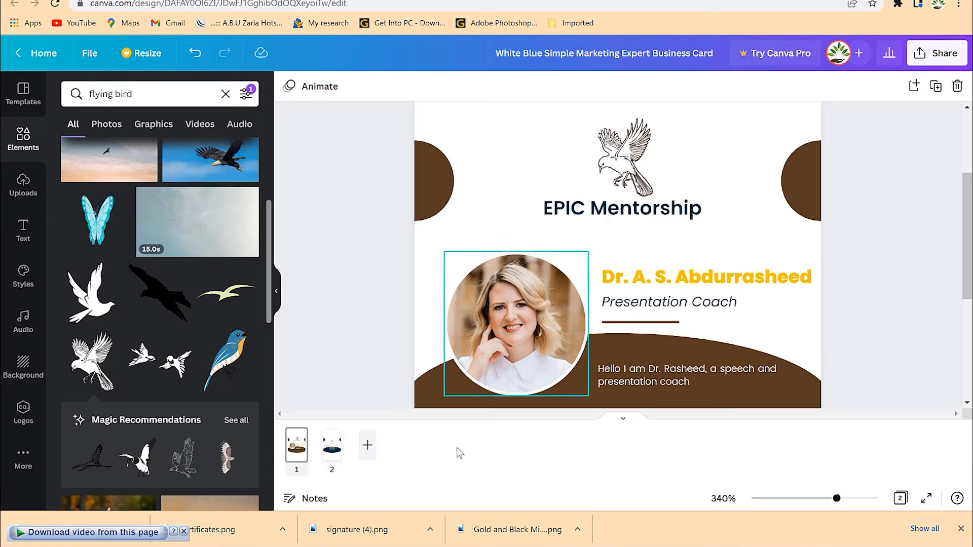
# On the card's back, make the bottom arc and both half-circles brown and delete the round logo
pyautogui.click(335, 453)
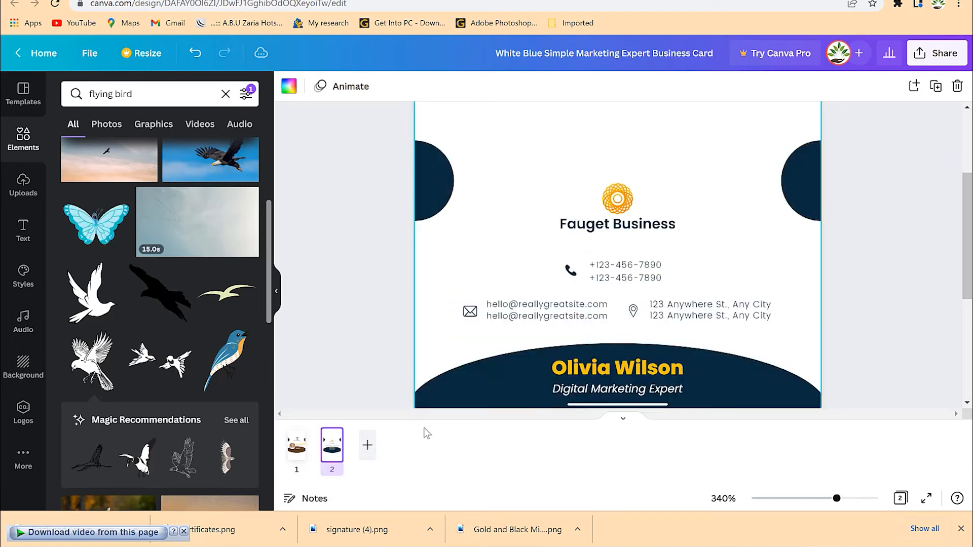
pyautogui.click(533, 387)
pyautogui.click(288, 94)
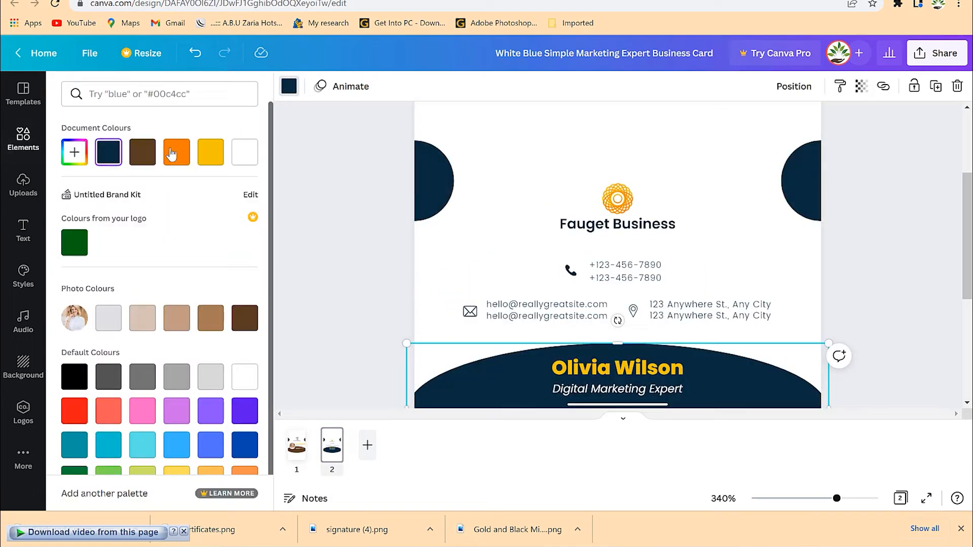
pyautogui.click(142, 152)
pyautogui.click(392, 175)
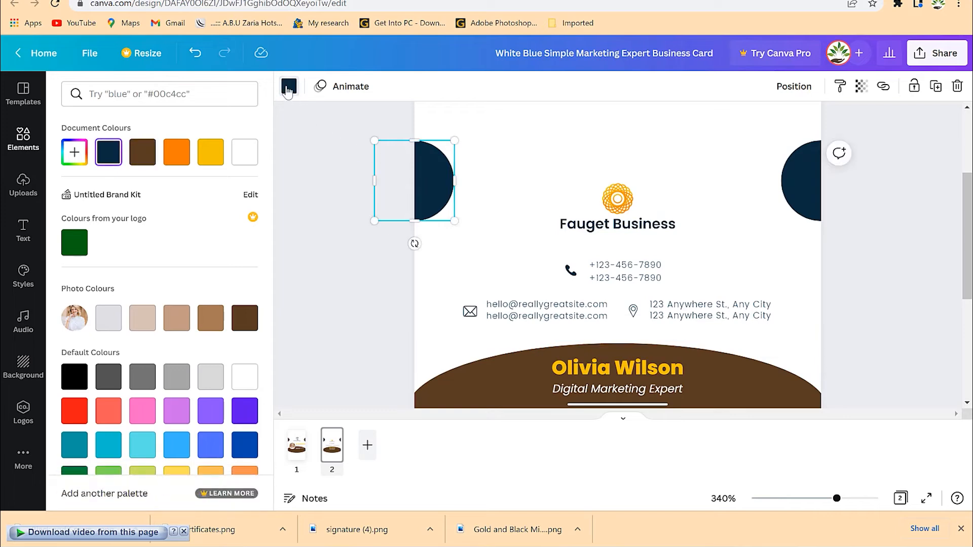
pyautogui.click(289, 86)
pyautogui.click(289, 87)
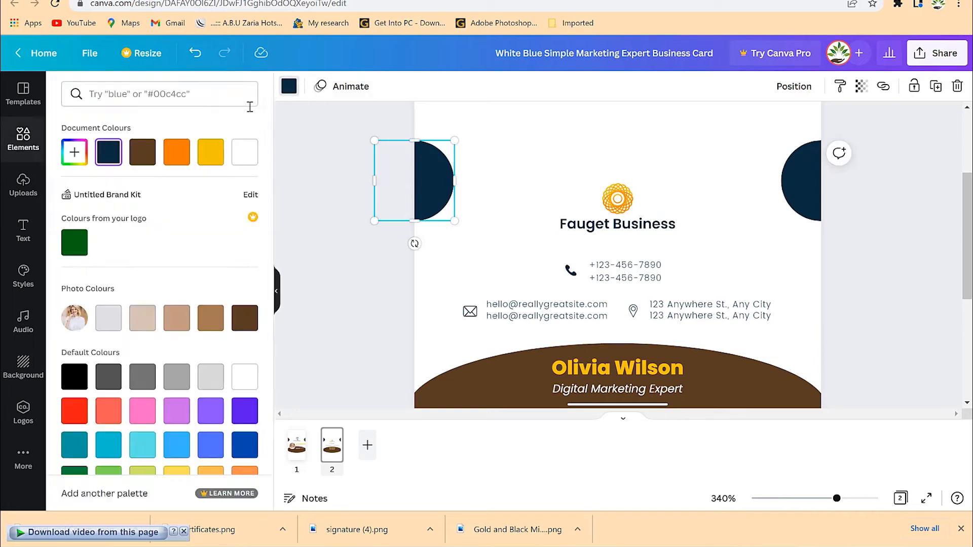
pyautogui.click(143, 152)
pyautogui.click(814, 184)
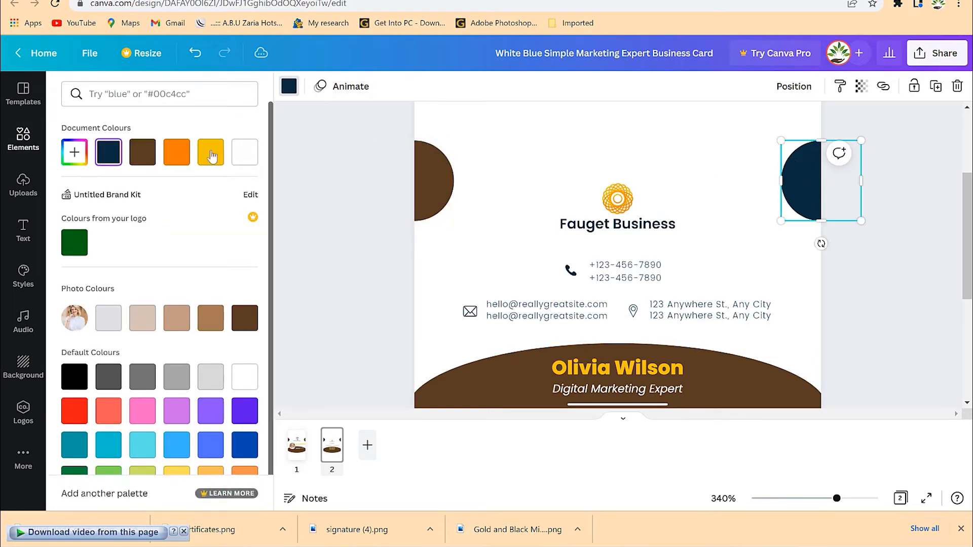
pyautogui.click(151, 156)
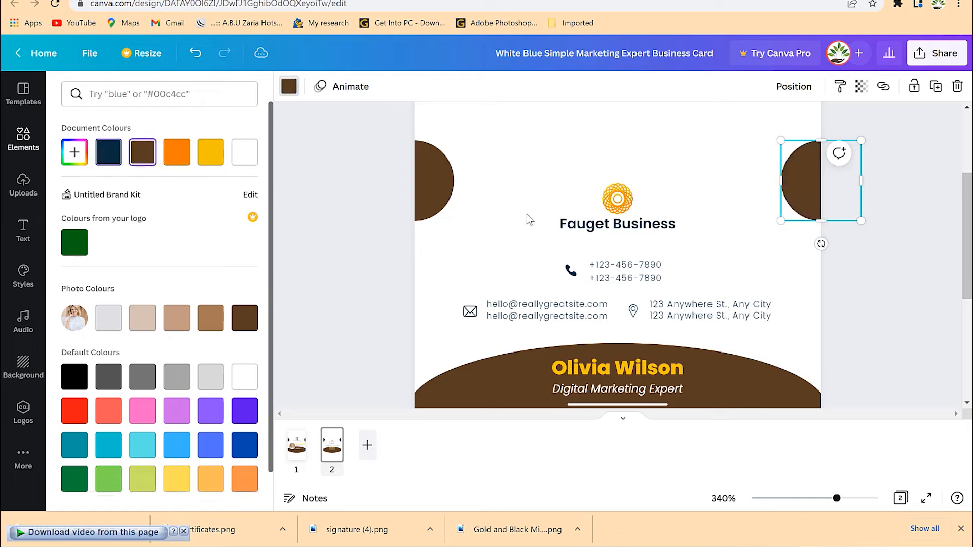
pyautogui.click(634, 199)
pyautogui.press('Delete')
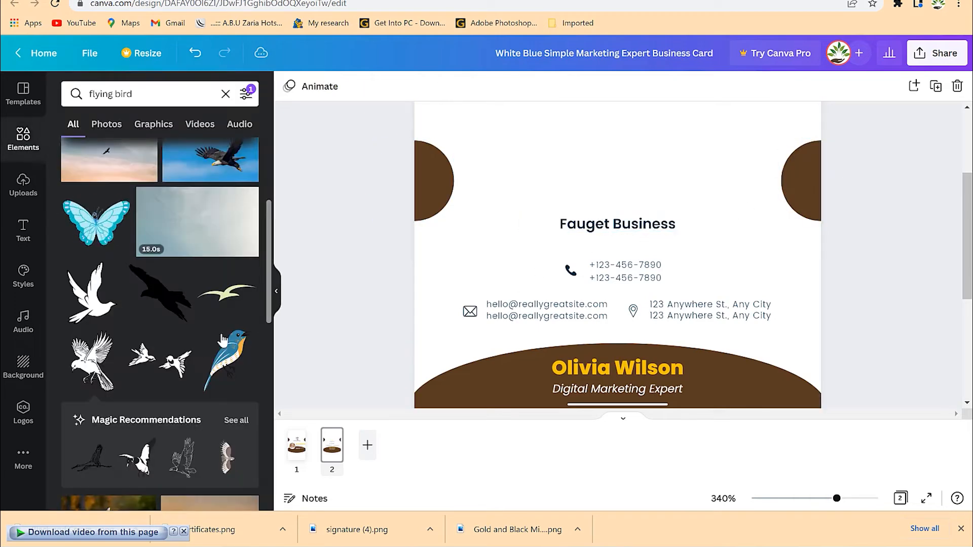
# Copy the line-art bird from page 1 and paste it onto page 2
pyautogui.click(296, 446)
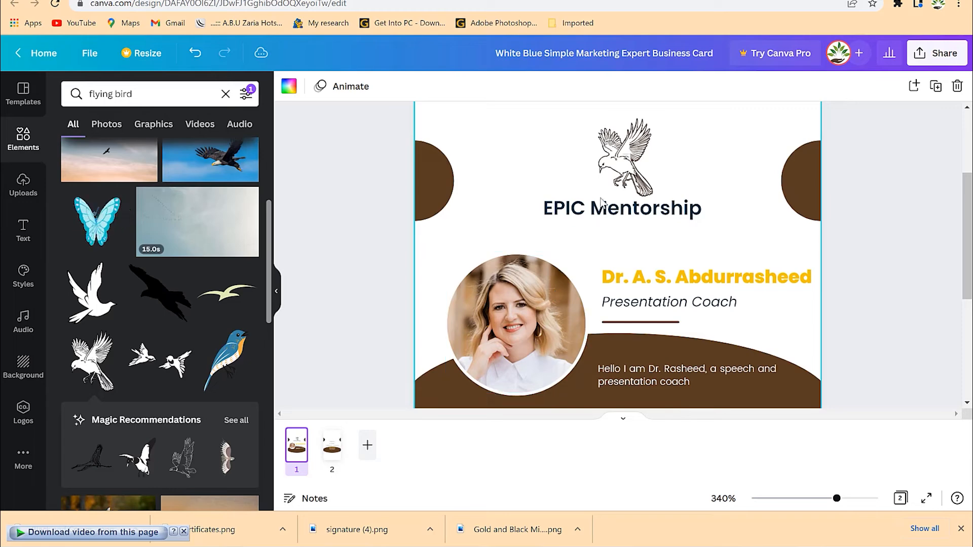
pyautogui.click(626, 157)
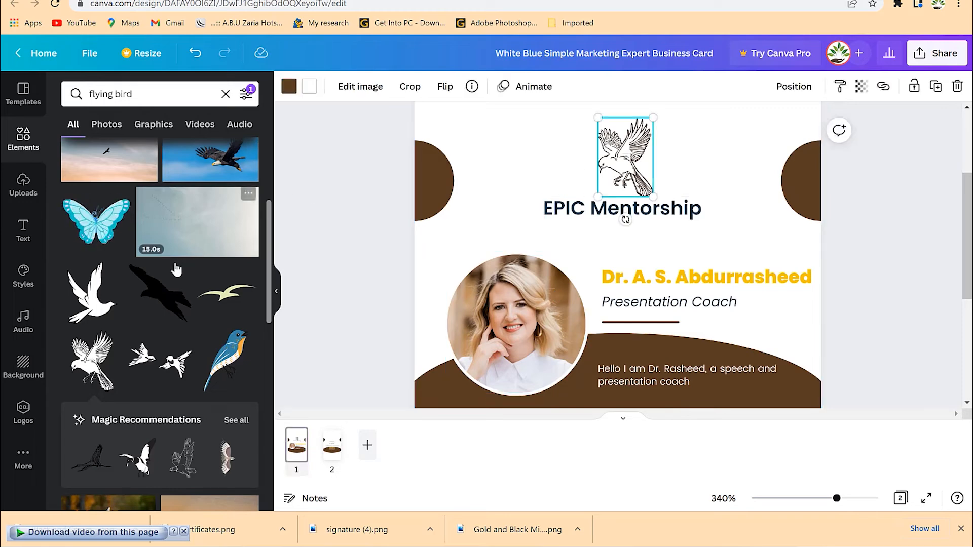
pyautogui.click(333, 449)
pyautogui.hotkey('ctrl', 'v')
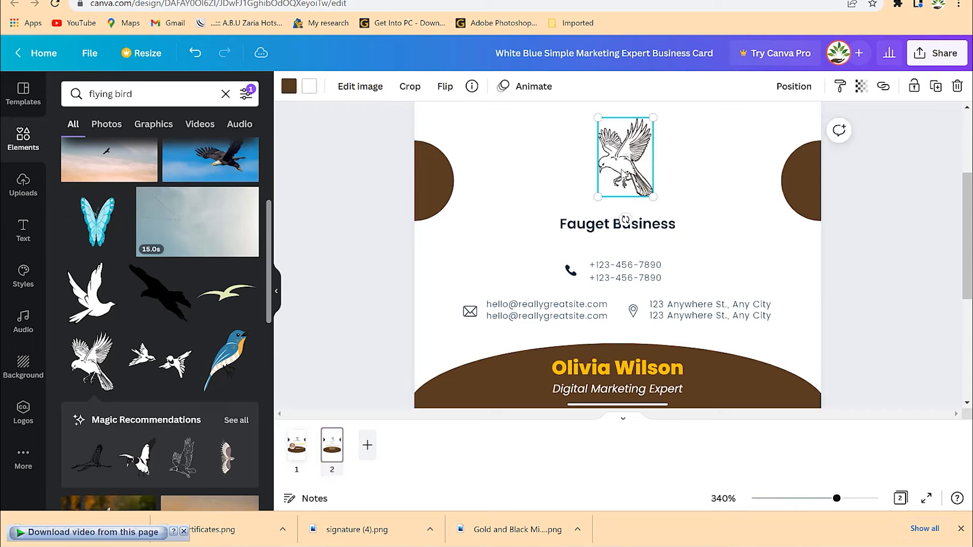
# Replace the Fauget Business title with 'EPIC Mentorship'
pyautogui.click(645, 232)
pyautogui.click(645, 232)
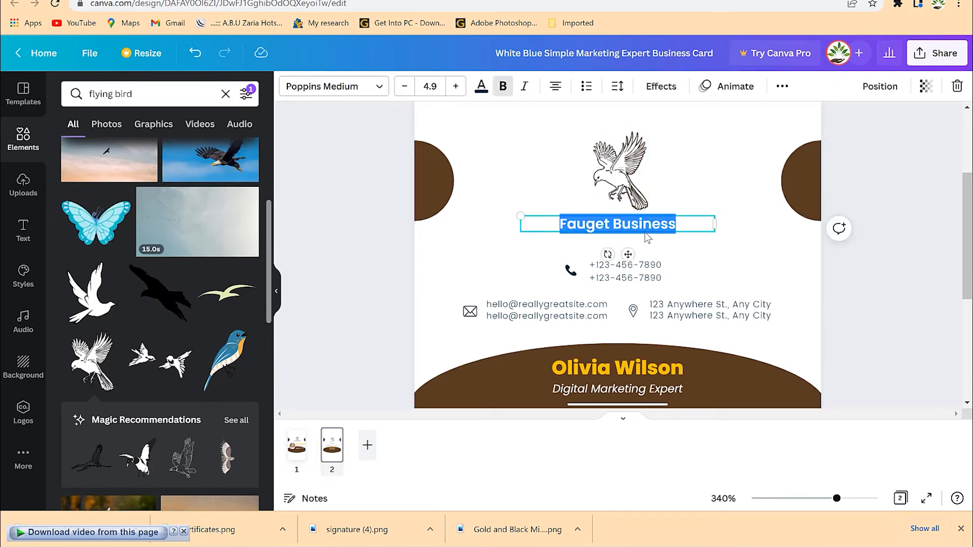
pyautogui.write('EPIC Mentorship')
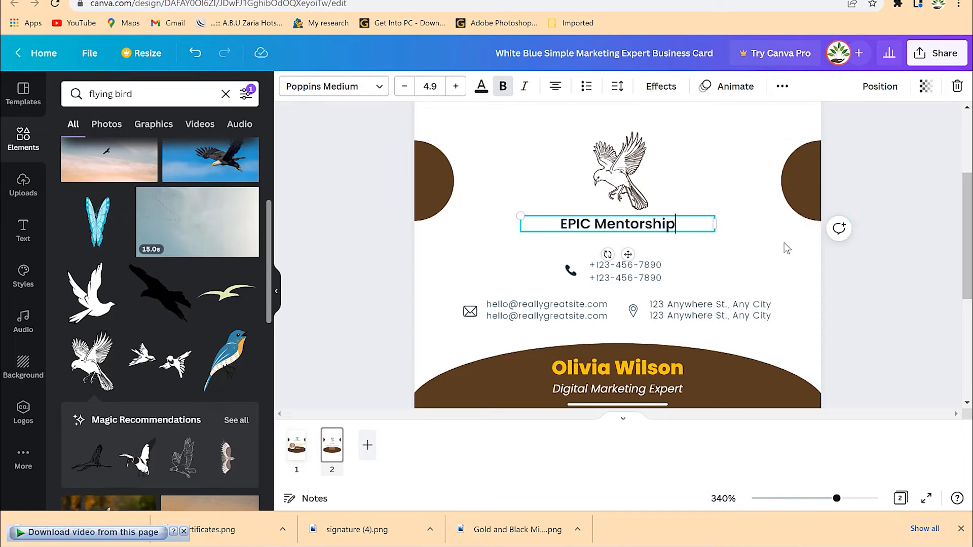
pyautogui.click(784, 243)
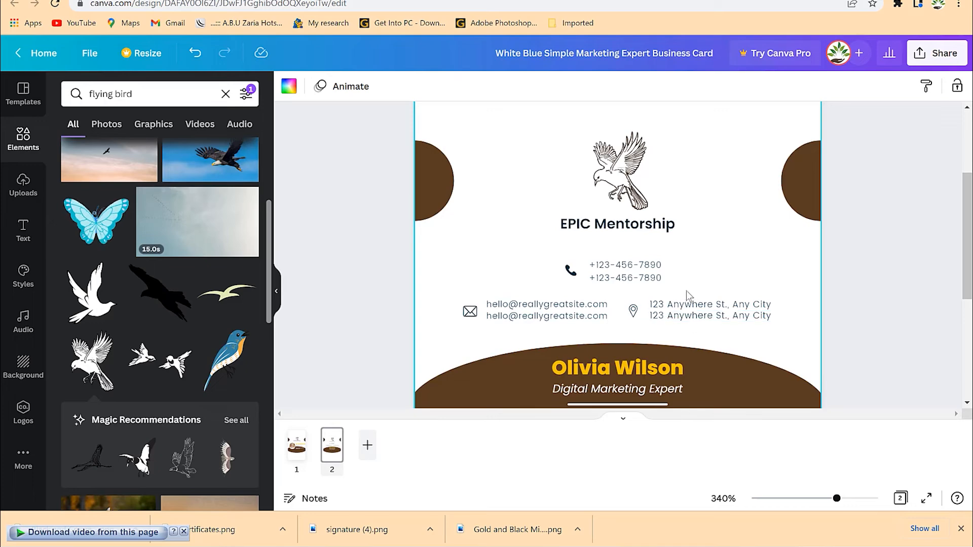
# Replace the arc name with the doctor's short name and the subtitle with 'Presentation Coach'
pyautogui.click(619, 357)
pyautogui.click(619, 361)
pyautogui.doubleClick(613, 365)
pyautogui.write('Dr. Rasheed')
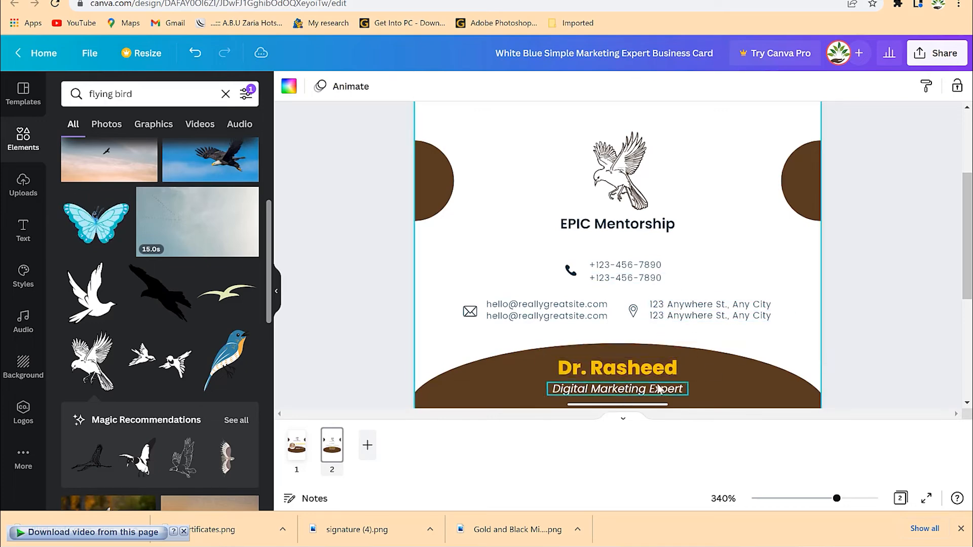
pyautogui.click(659, 389)
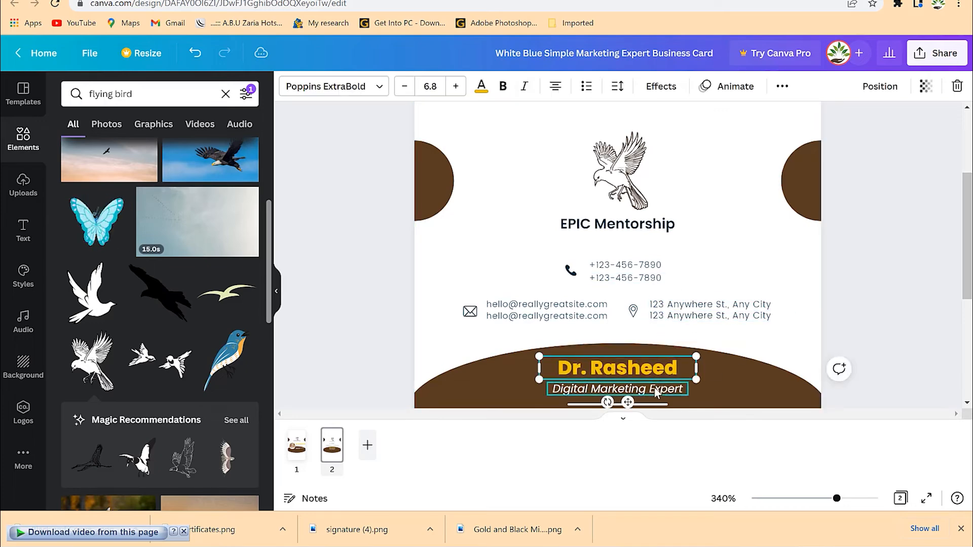
pyautogui.doubleClick(659, 389)
pyautogui.write('Presentation Coa ch')
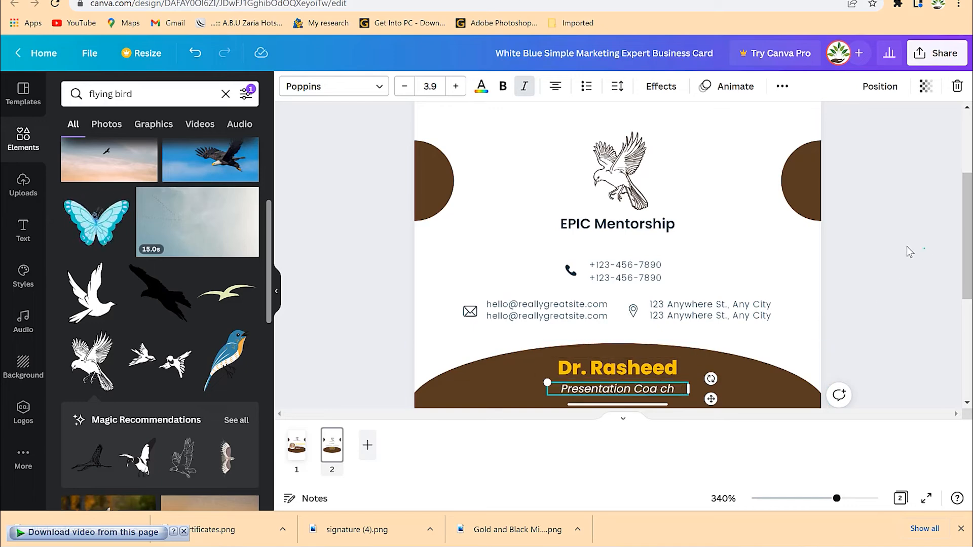
pyautogui.click(560, 255)
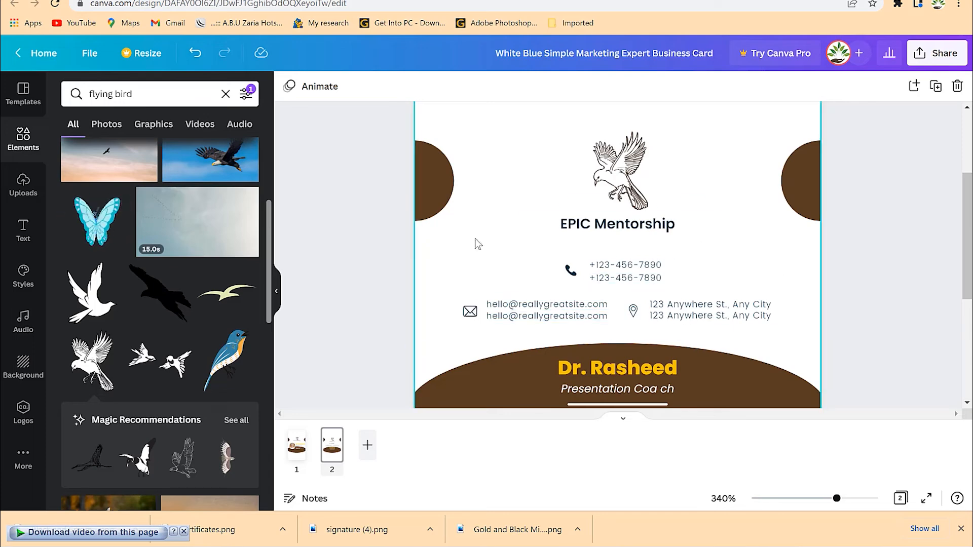
# On page 1, select the woman's portrait and browse the uploaded images
pyautogui.click(299, 458)
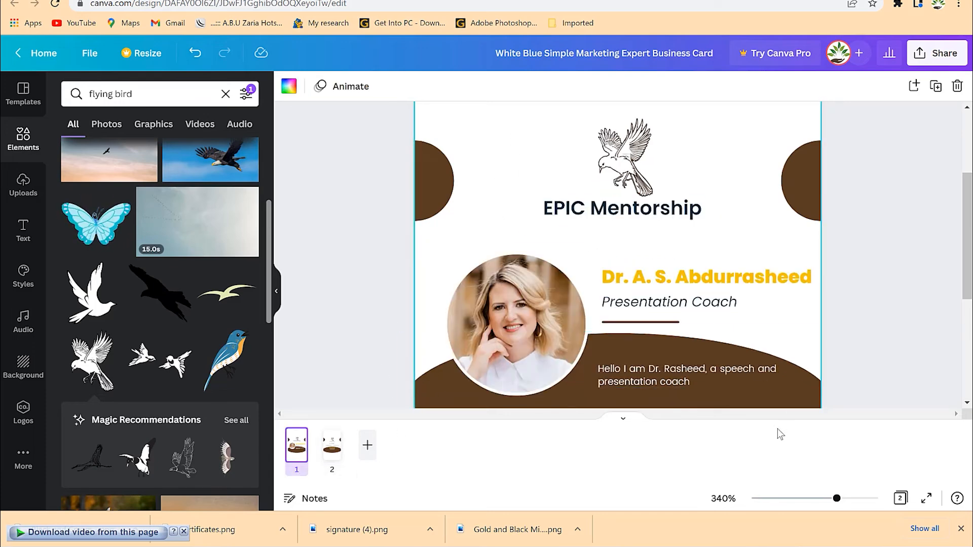
pyautogui.click(531, 311)
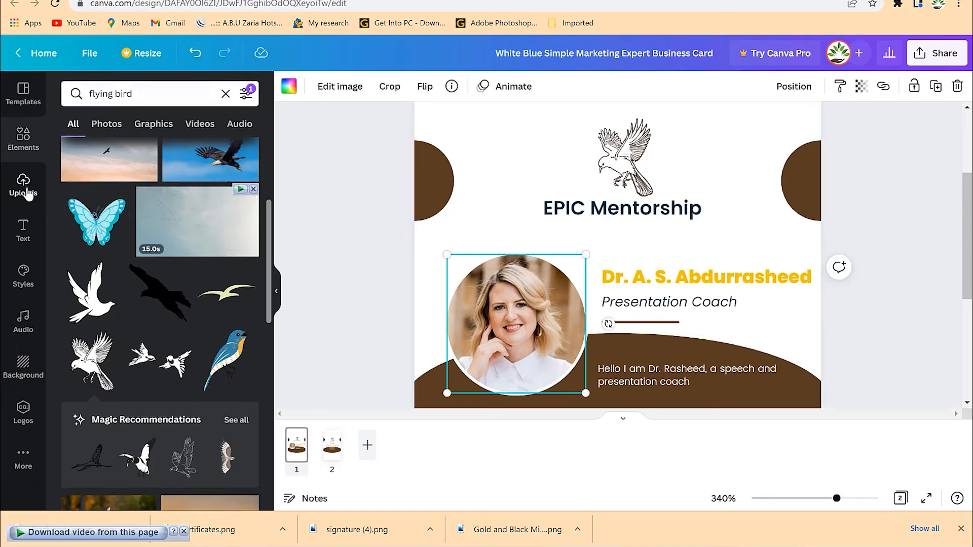
pyautogui.click(24, 185)
pyautogui.scroll(-10, 149, 295)
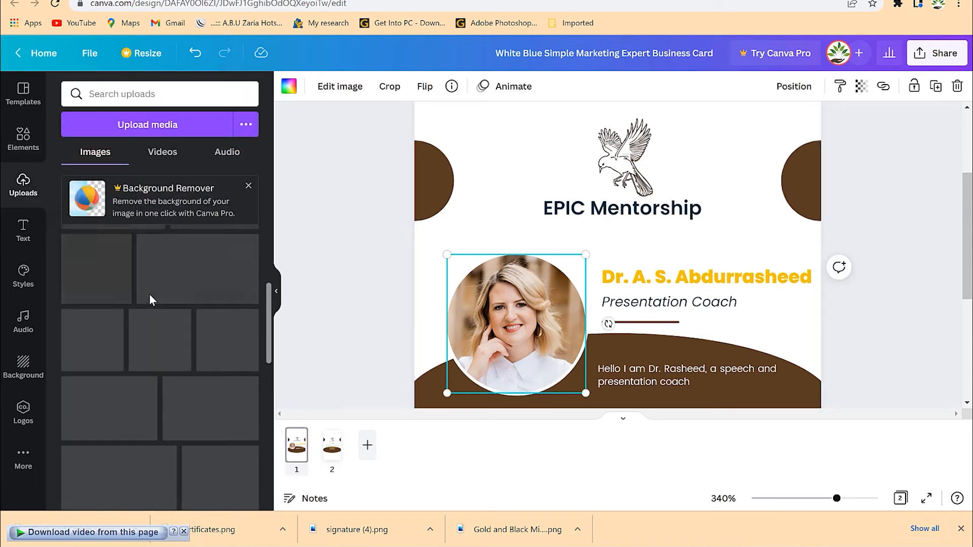
pyautogui.scroll(5, 135, 330)
pyautogui.scroll(-10, 134, 335)
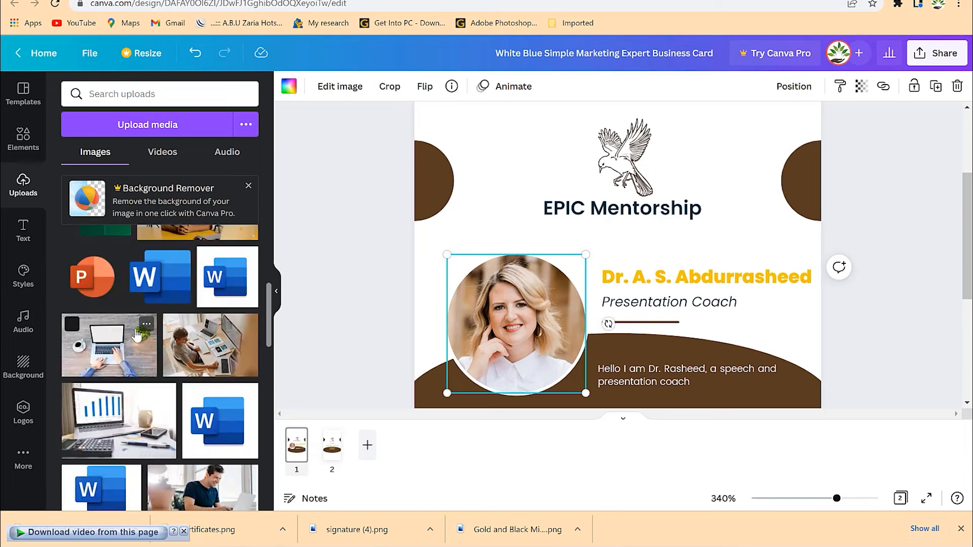
pyautogui.scroll(3, 132, 344)
pyautogui.scroll(-8, 126, 346)
pyautogui.scroll(-2, 120, 343)
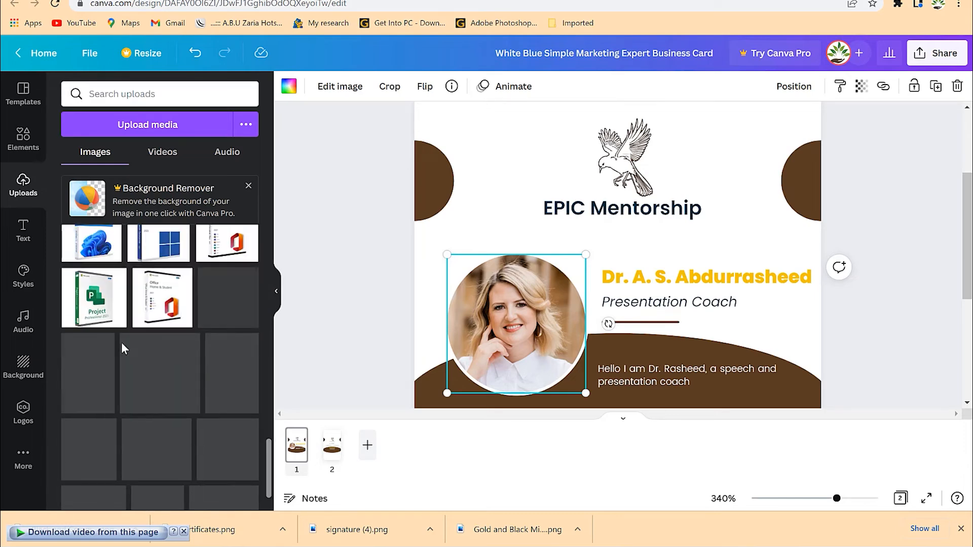
pyautogui.scroll(6, 137, 339)
pyautogui.scroll(-10, 150, 343)
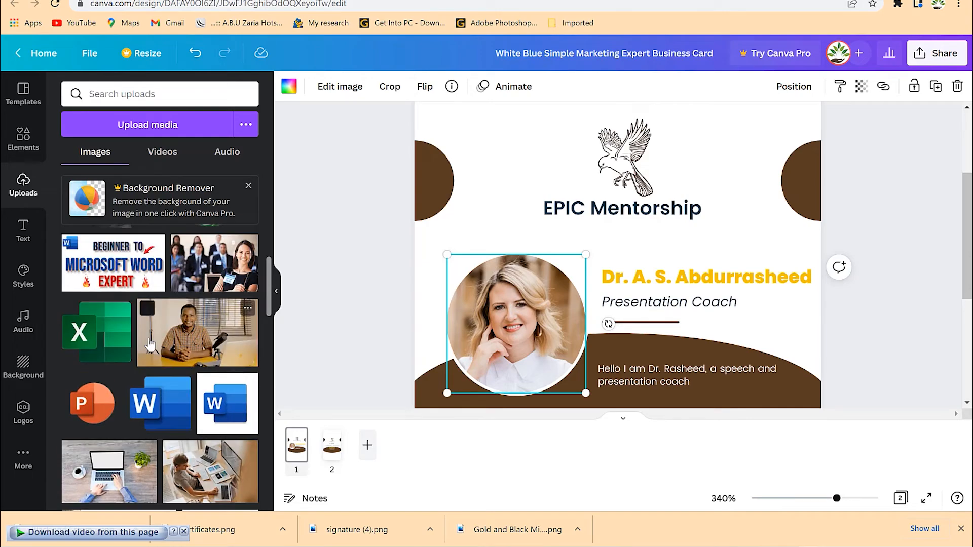
pyautogui.scroll(-5, 150, 343)
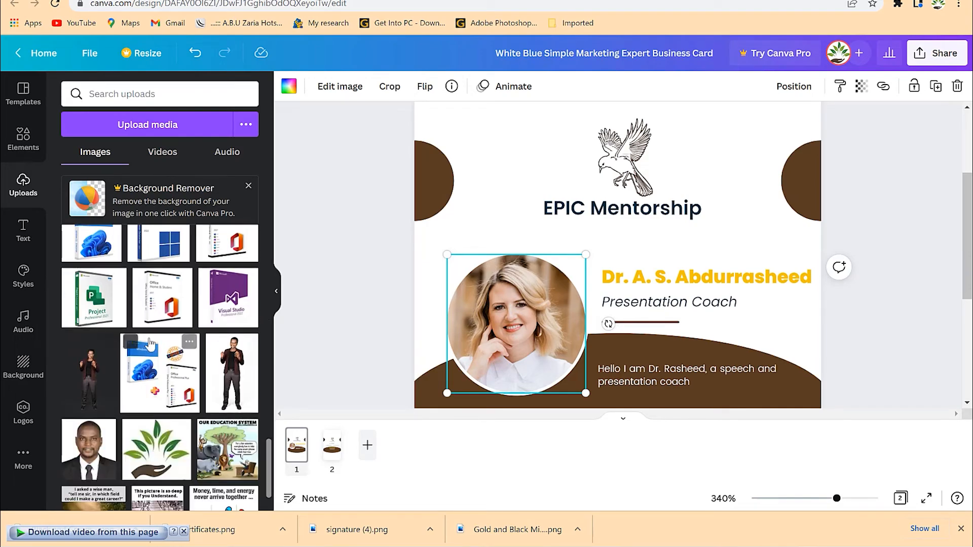
# Drop the man's uploaded portrait into the round frame and adjust its framing
pyautogui.moveTo(103, 318); pyautogui.dragTo(515, 333)
pyautogui.doubleClick(524, 305)
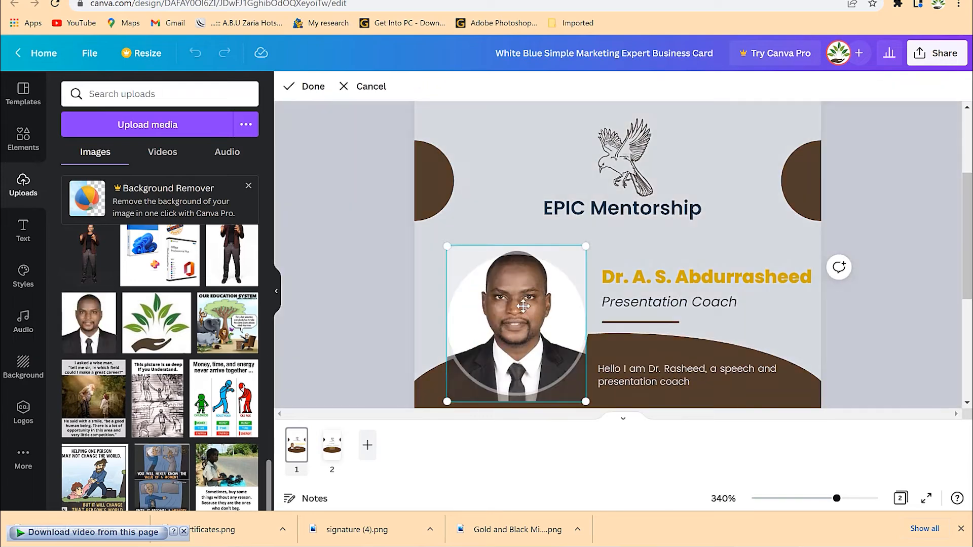
pyautogui.click(774, 260)
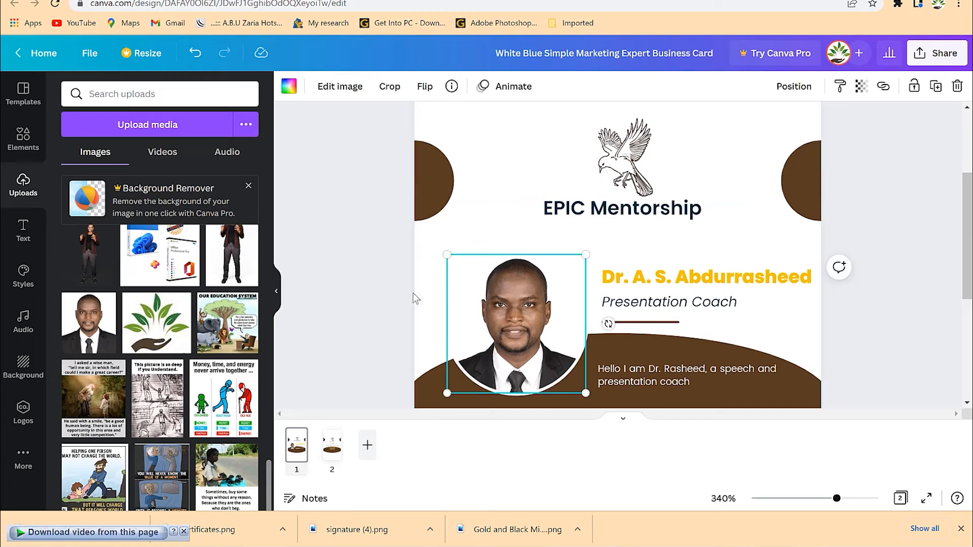
pyautogui.click(942, 286)
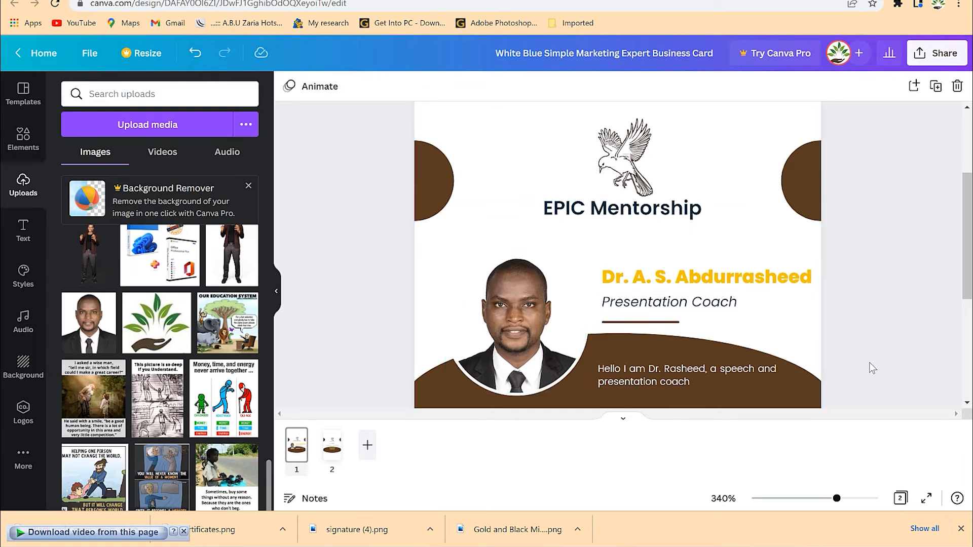
# Download all card pages as PNG and save the resulting zip file
pyautogui.click(916, 57)
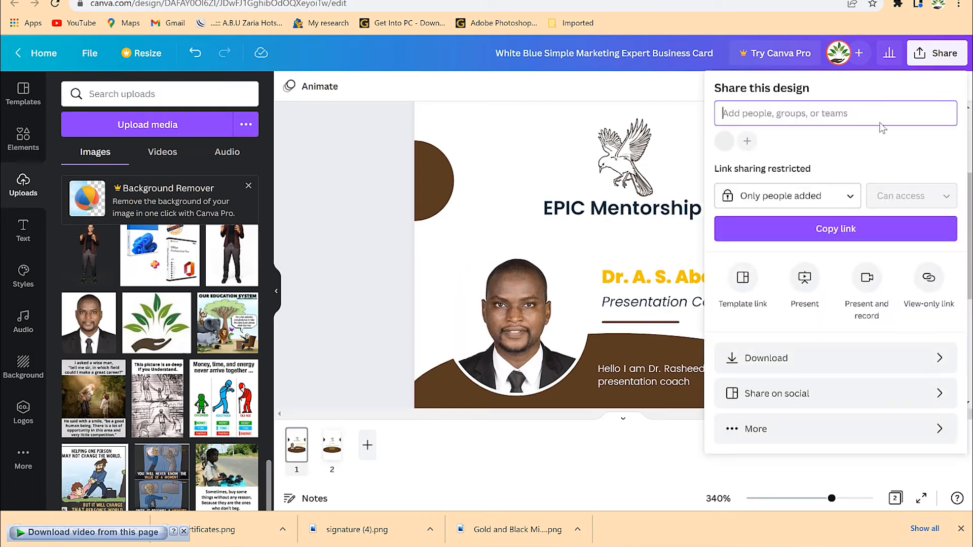
pyautogui.click(799, 360)
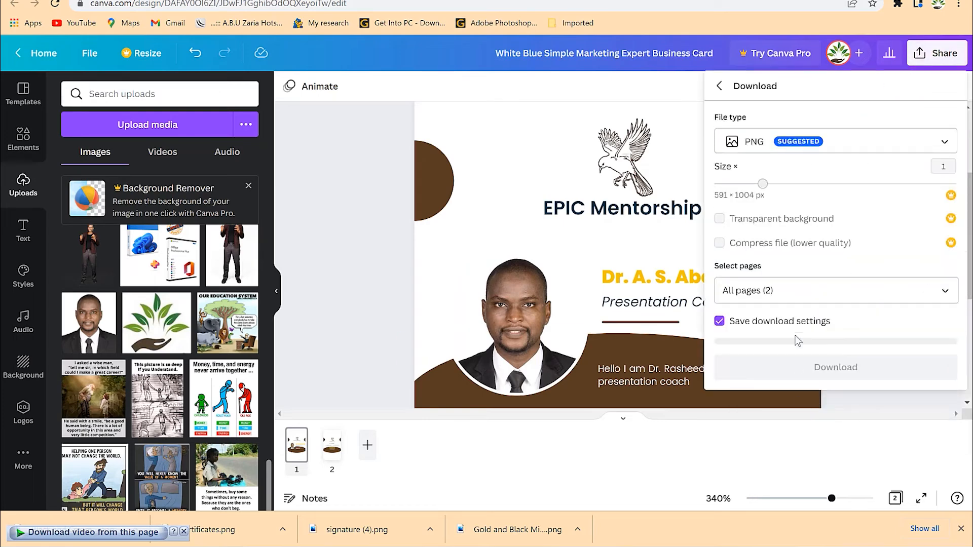
pyautogui.click(810, 299)
pyautogui.click(856, 347)
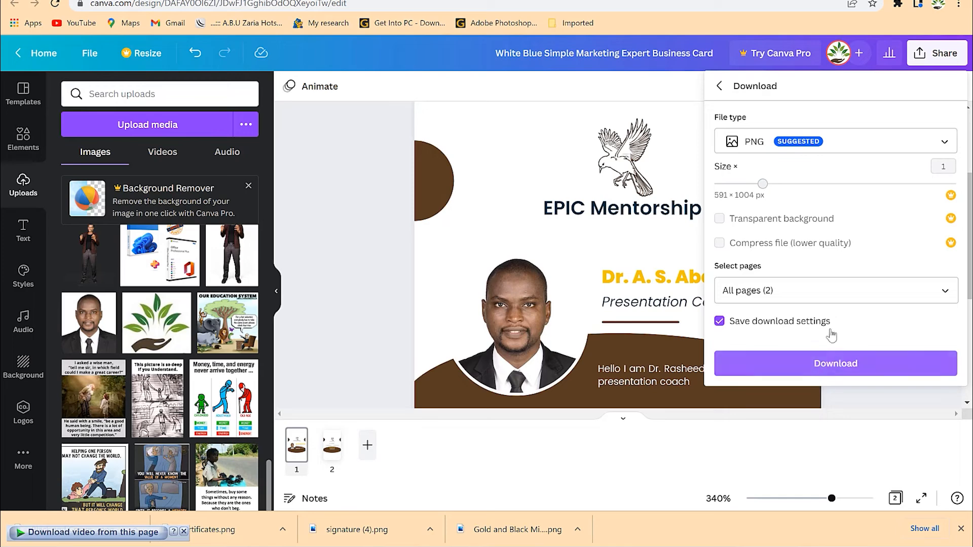
pyautogui.click(832, 363)
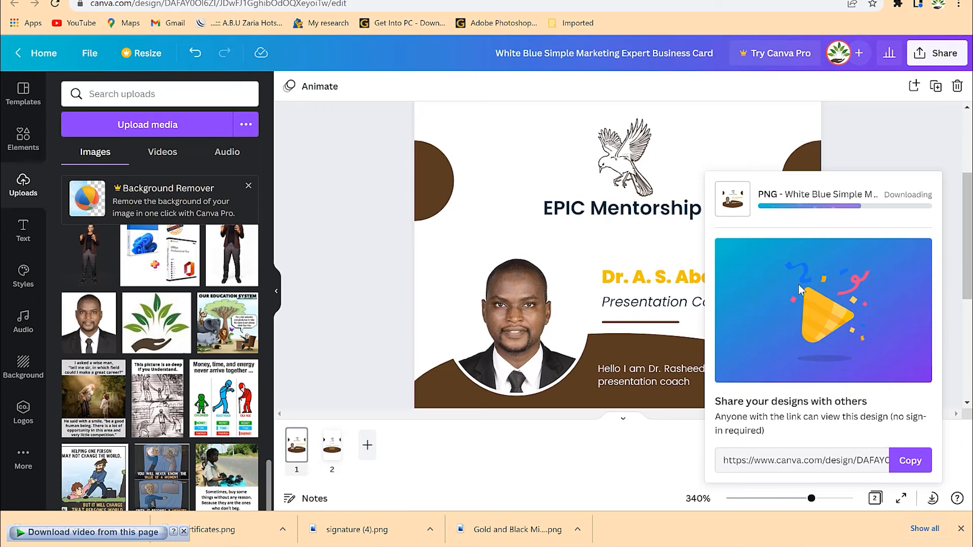
pyautogui.click(482, 318)
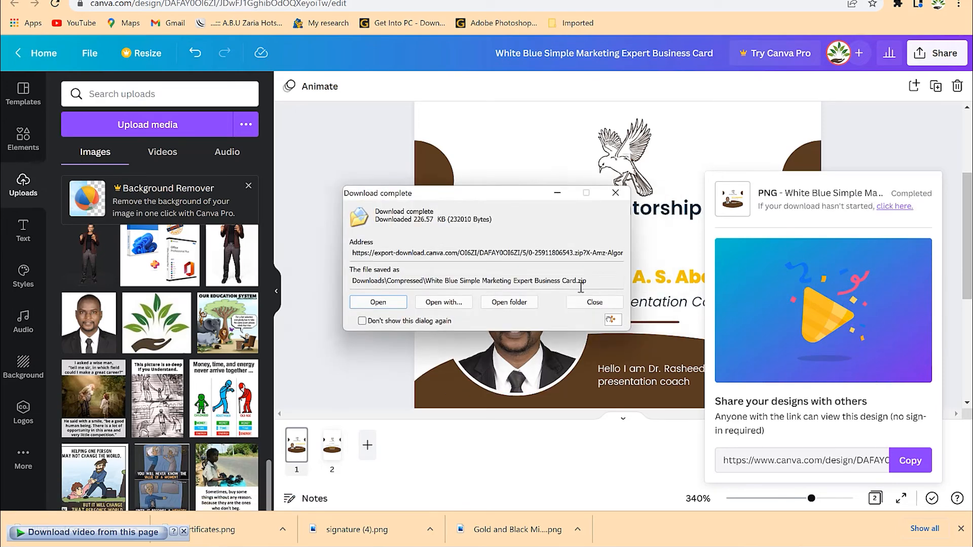
# Open the downloaded zip in WinRAR and preview 1.png
pyautogui.click(461, 305)
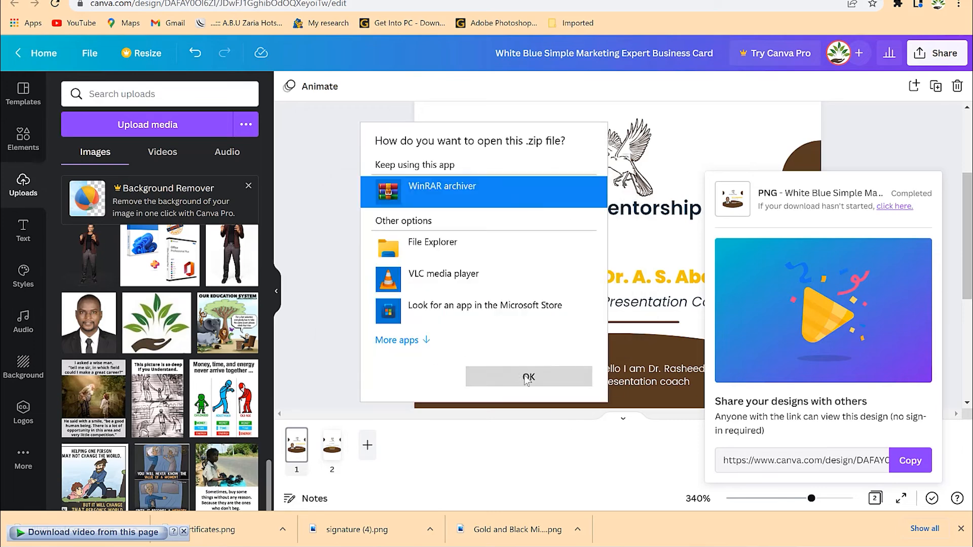
pyautogui.click(528, 377)
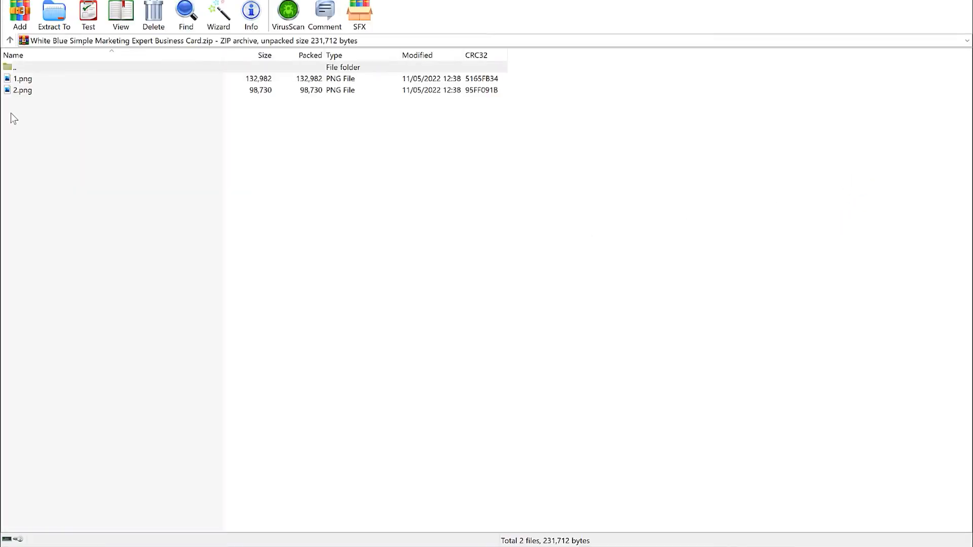
pyautogui.press('Escape')
pyautogui.click(55, 80)
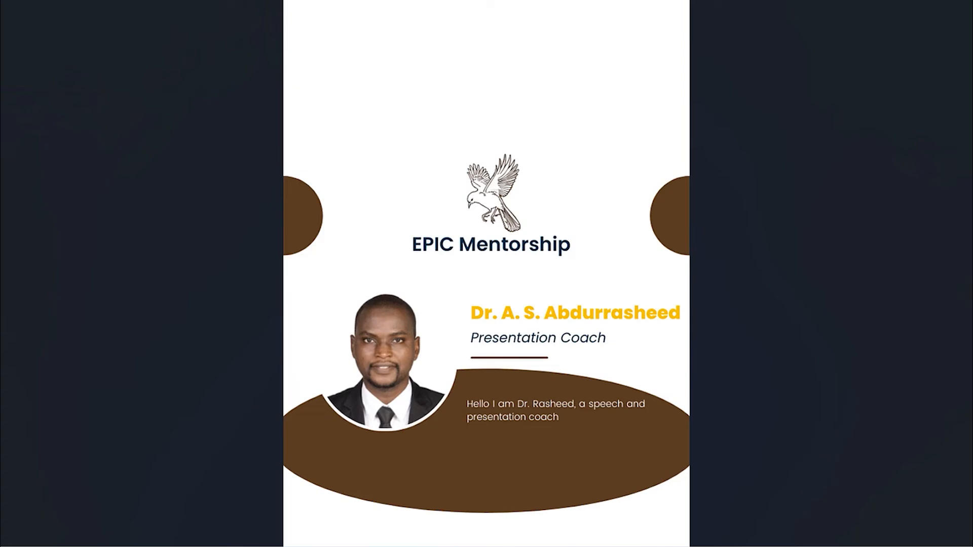
# Close the image preview and WinRAR, dismissing the license reminder
pyautogui.click(960, 2)
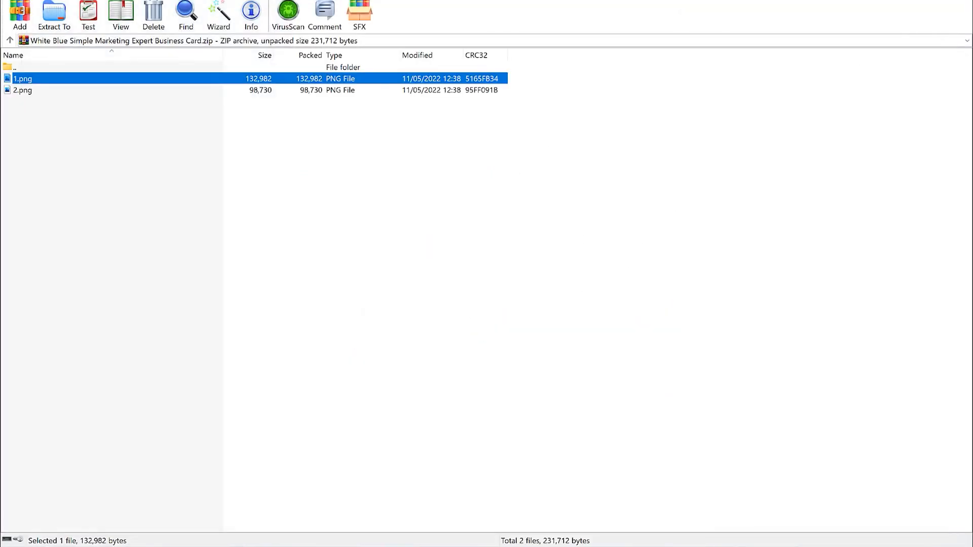
pyautogui.click(960, 2)
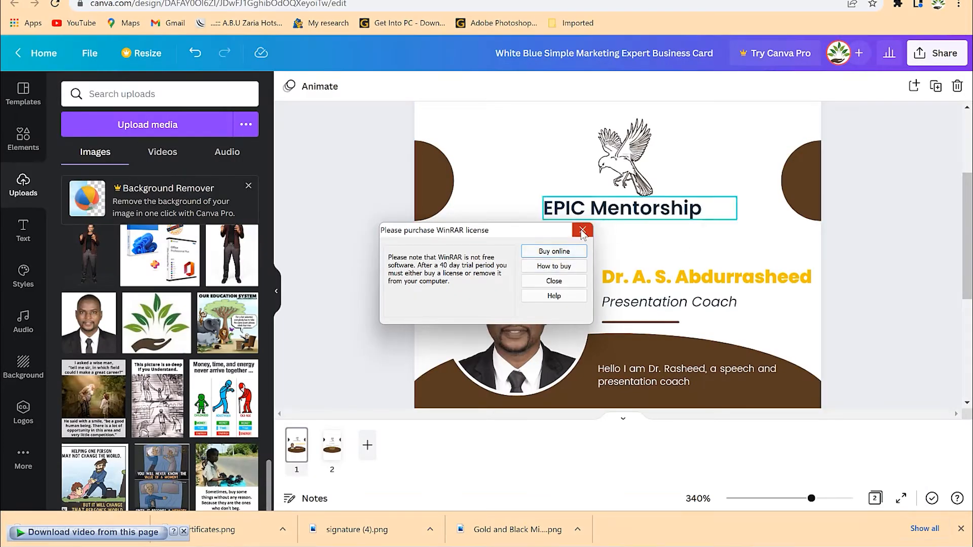
pyautogui.click(692, 221)
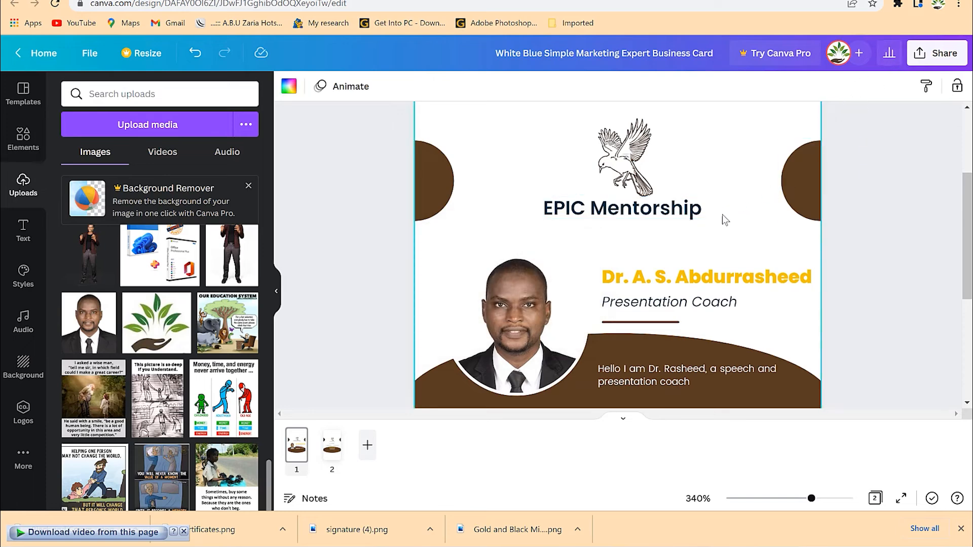
# Search the Elements library for 'line' instead of the earlier bird search
pyautogui.scroll(3, 916, 294)
pyautogui.scroll(-6, 934, 295)
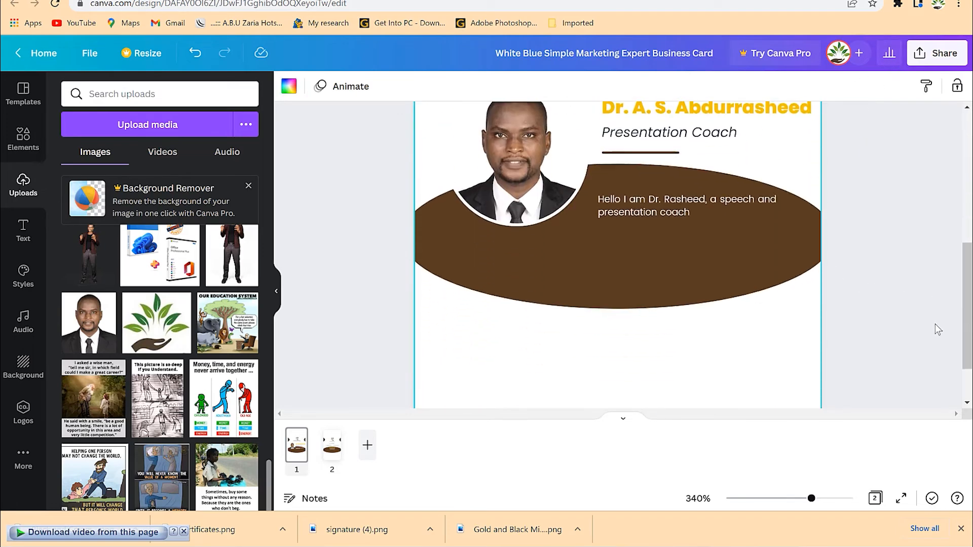
pyautogui.moveTo(967, 347); pyautogui.dragTo(967, 226)
pyautogui.click(940, 220)
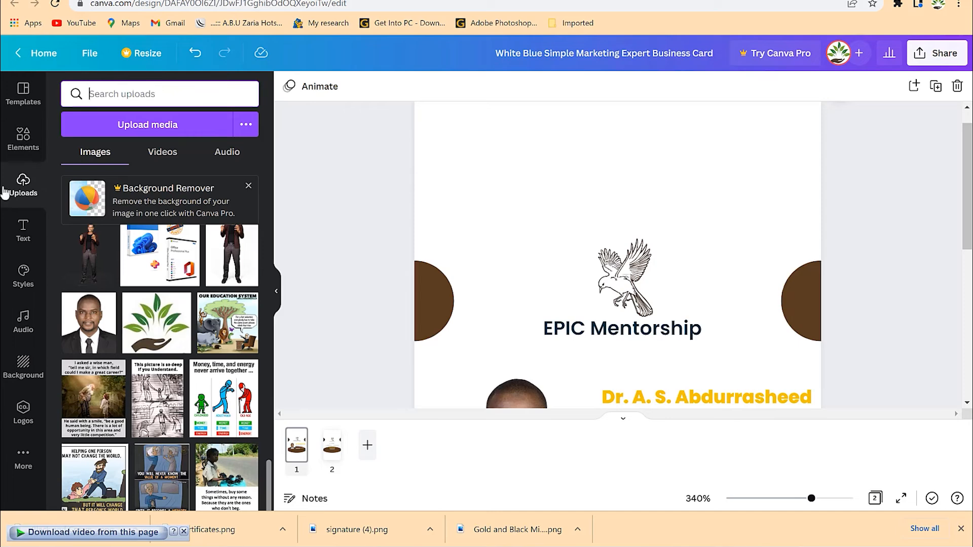
pyautogui.click(23, 138)
pyautogui.click(148, 93)
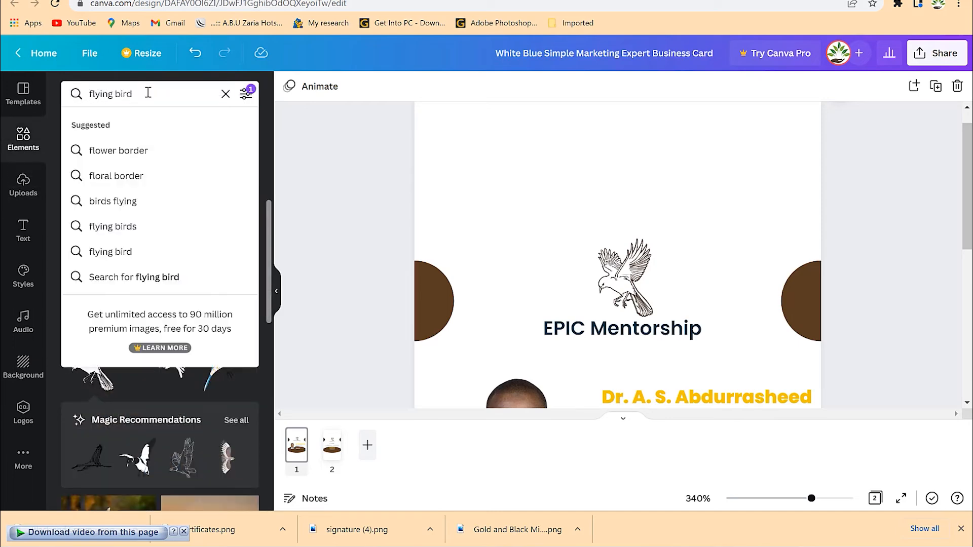
pyautogui.press('BackSpace')
pyautogui.press('BackSpace')
pyautogui.press('BackSpace')
pyautogui.press('BackSpace')
pyautogui.press('BackSpace')
pyautogui.press('BackSpace')
pyautogui.press('BackSpace')
pyautogui.write('line')
pyautogui.press('Return')
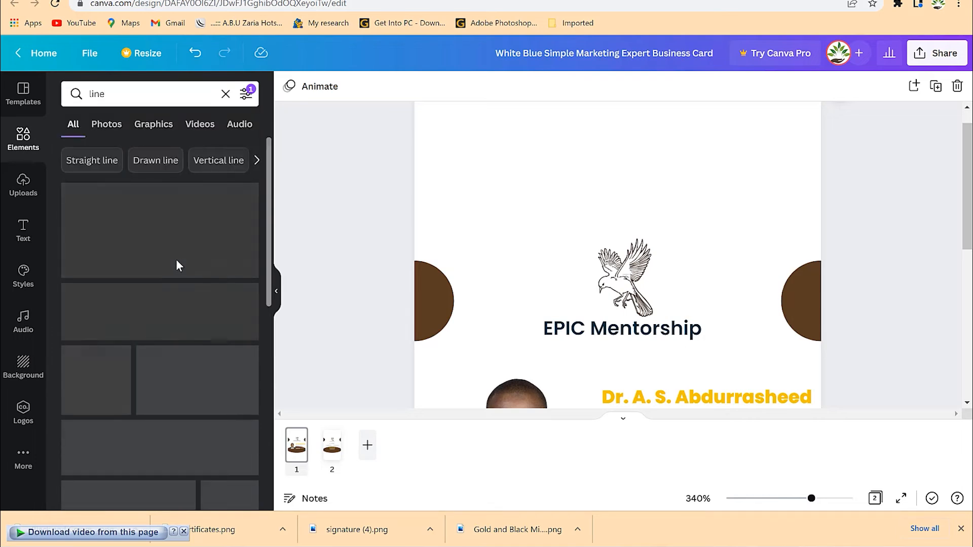
# Filter results to Straight line and place a thick line at the card's top-left
pyautogui.scroll(-5, 178, 360)
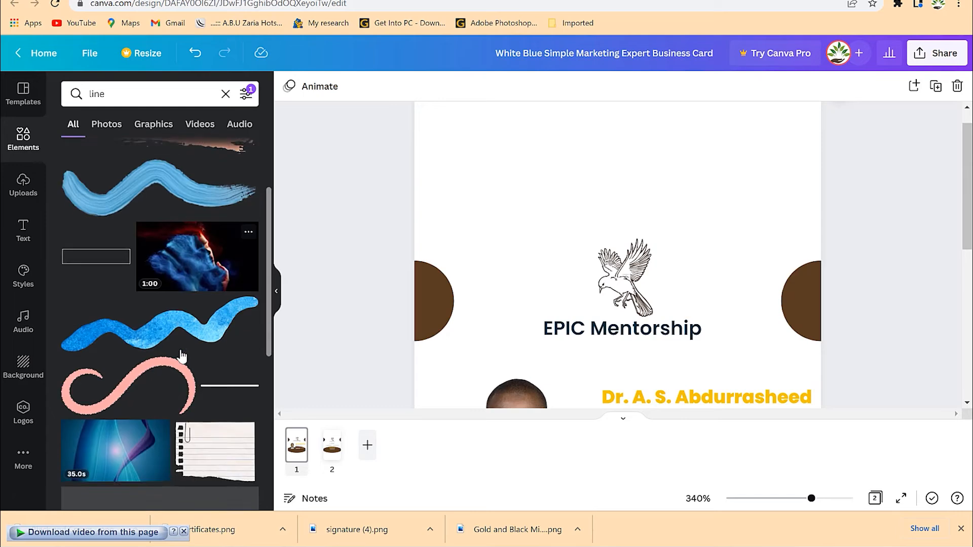
pyautogui.scroll(-2, 169, 366)
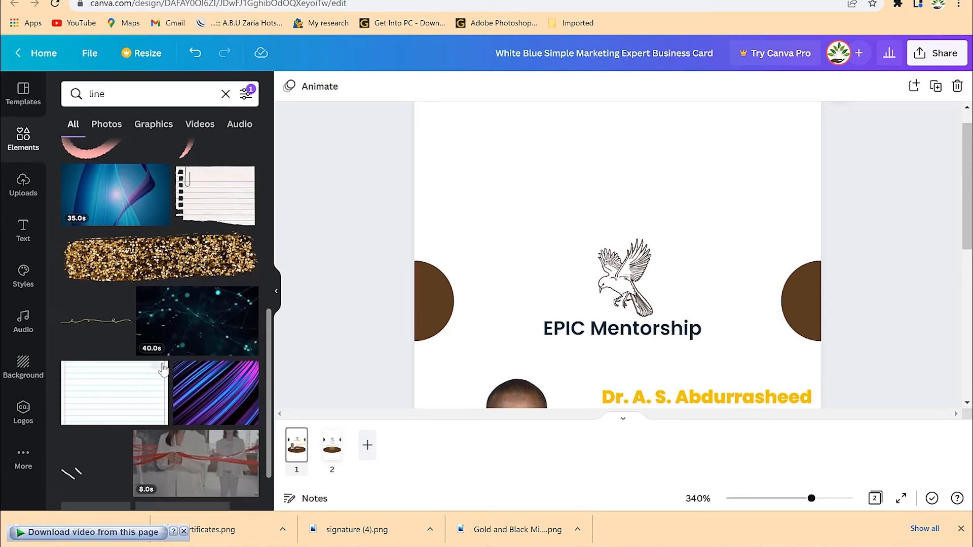
pyautogui.click(186, 161)
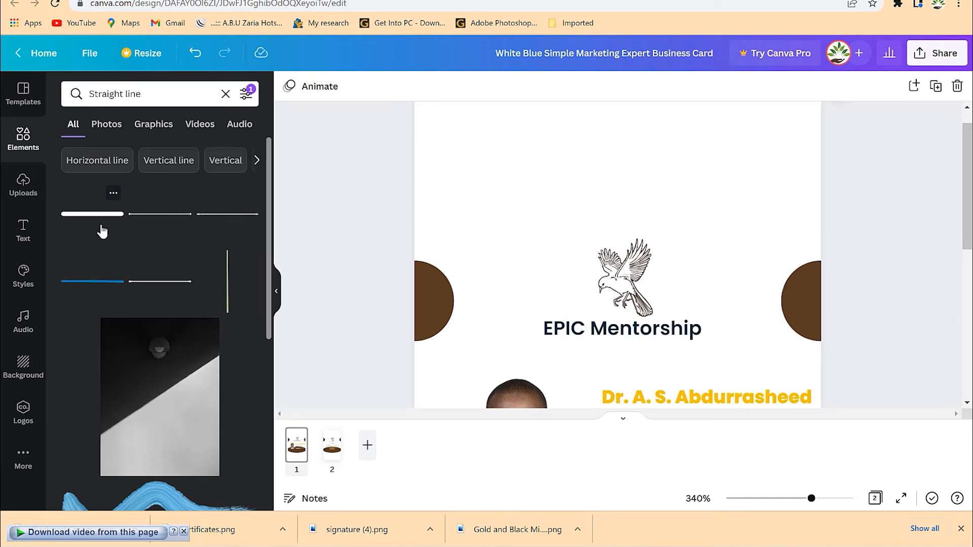
pyautogui.scroll(-4, 144, 308)
pyautogui.scroll(4, 148, 293)
pyautogui.moveTo(101, 222); pyautogui.dragTo(496, 232)
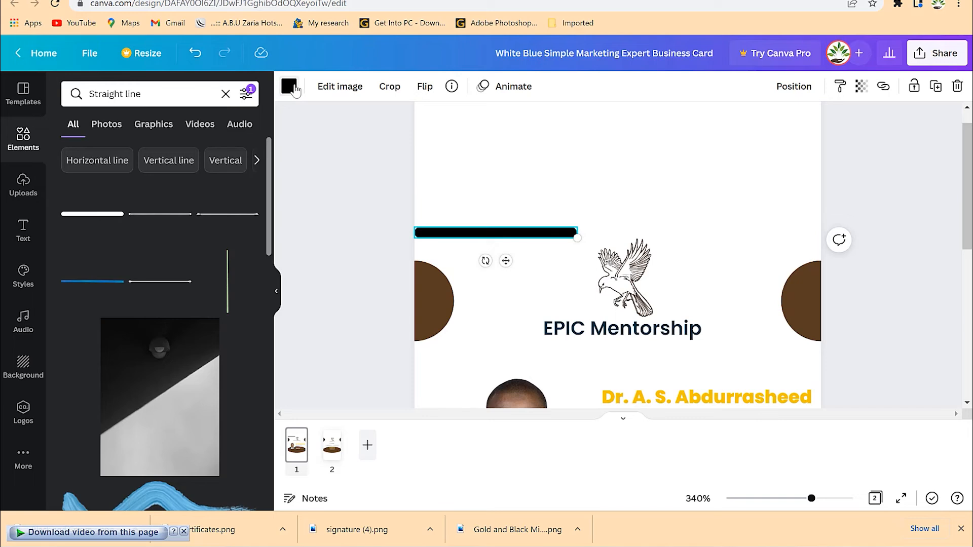
# Recolour the black line brown then red, stretch it, and delete it
pyautogui.click(289, 87)
pyautogui.click(177, 152)
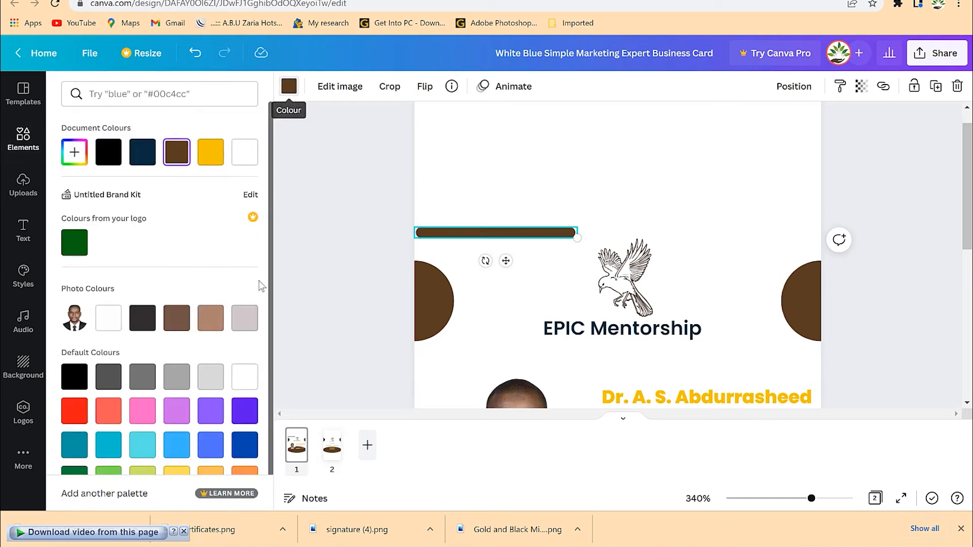
pyautogui.click(75, 411)
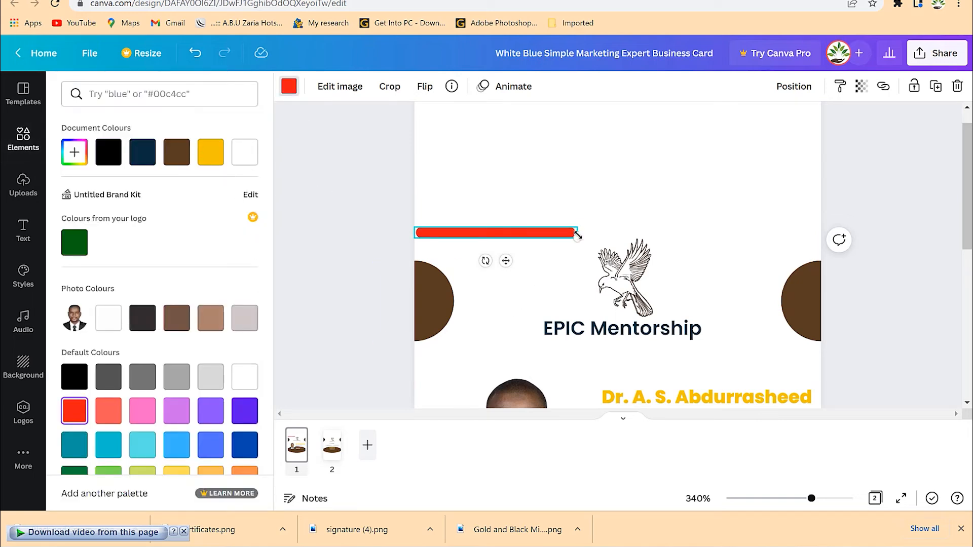
pyautogui.moveTo(601, 239); pyautogui.dragTo(828, 246)
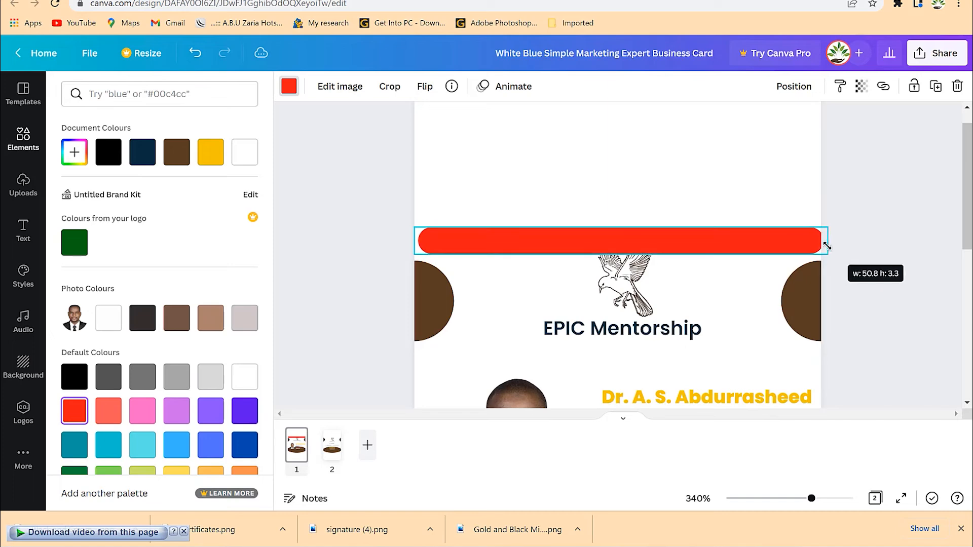
pyautogui.press('Delete')
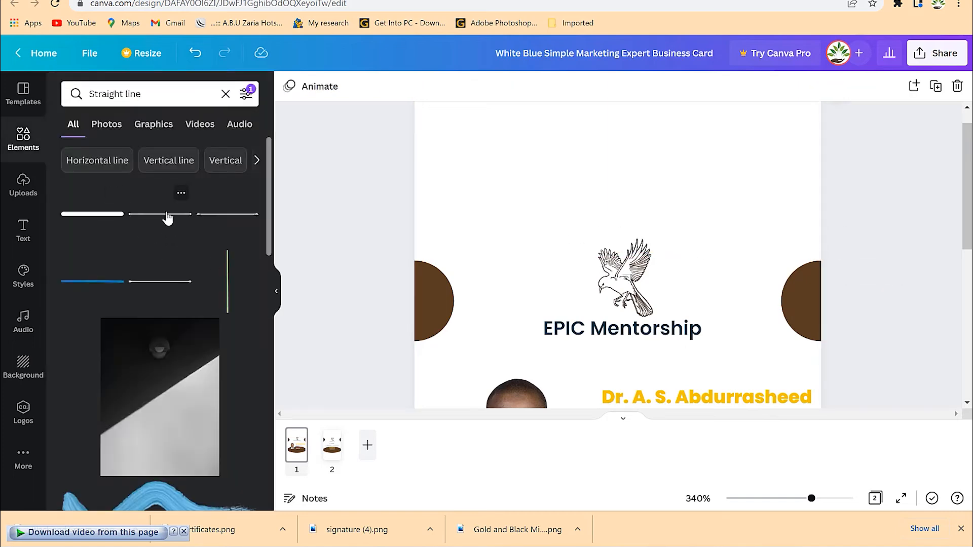
# Add an ornamental line, colour it yellow, and stretch it from the left edge above the bird
pyautogui.scroll(-6, 189, 289)
pyautogui.moveTo(167, 308); pyautogui.dragTo(427, 242)
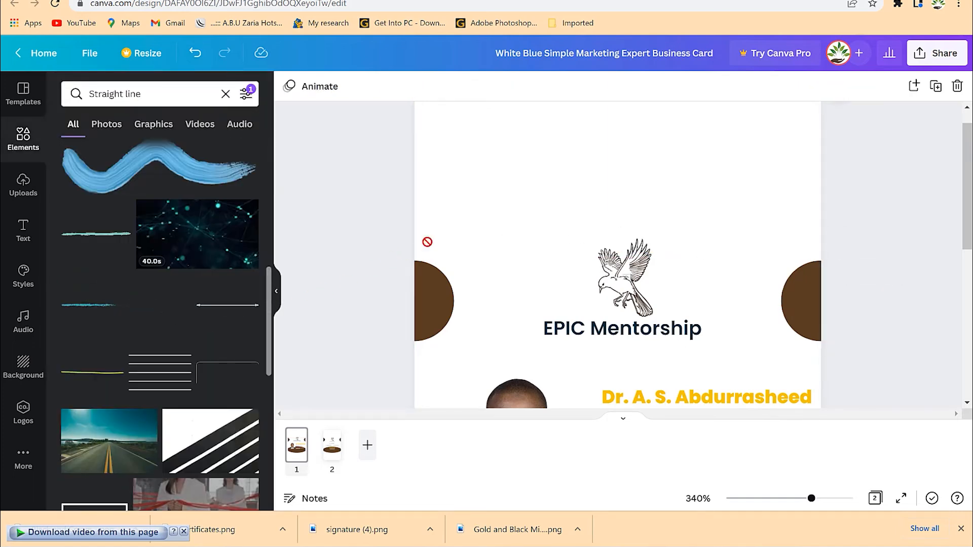
pyautogui.moveTo(520, 170); pyautogui.dragTo(528, 182)
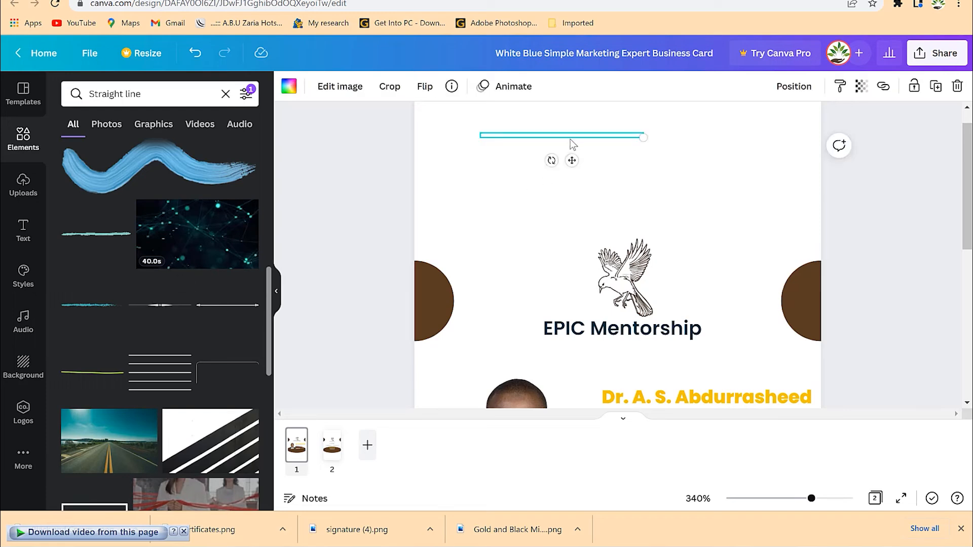
pyautogui.moveTo(603, 147); pyautogui.dragTo(618, 171)
pyautogui.click(289, 86)
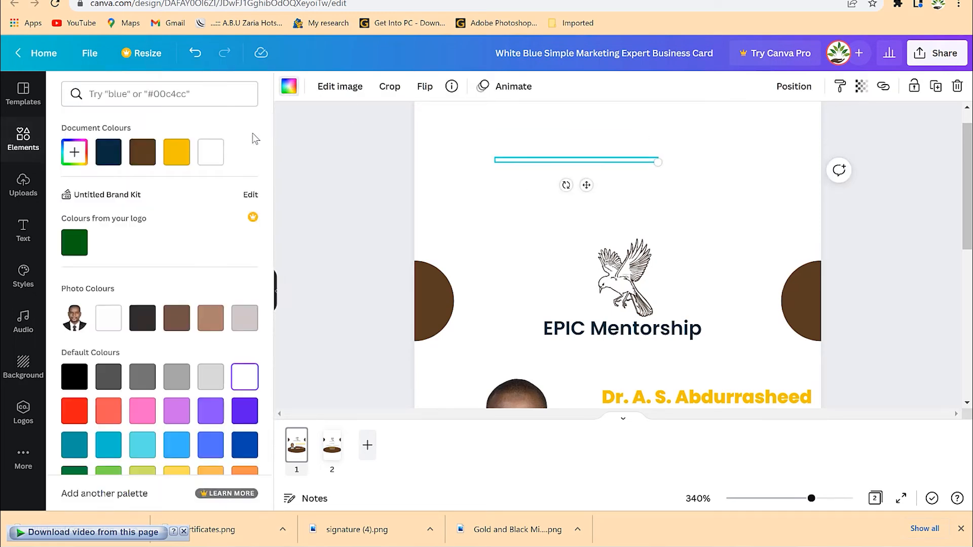
pyautogui.click(182, 158)
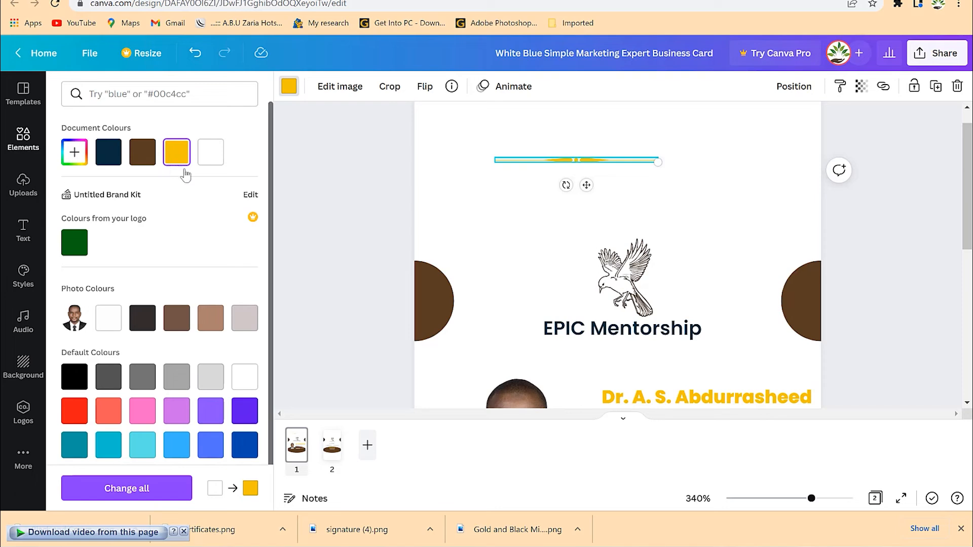
pyautogui.moveTo(585, 186); pyautogui.dragTo(635, 238)
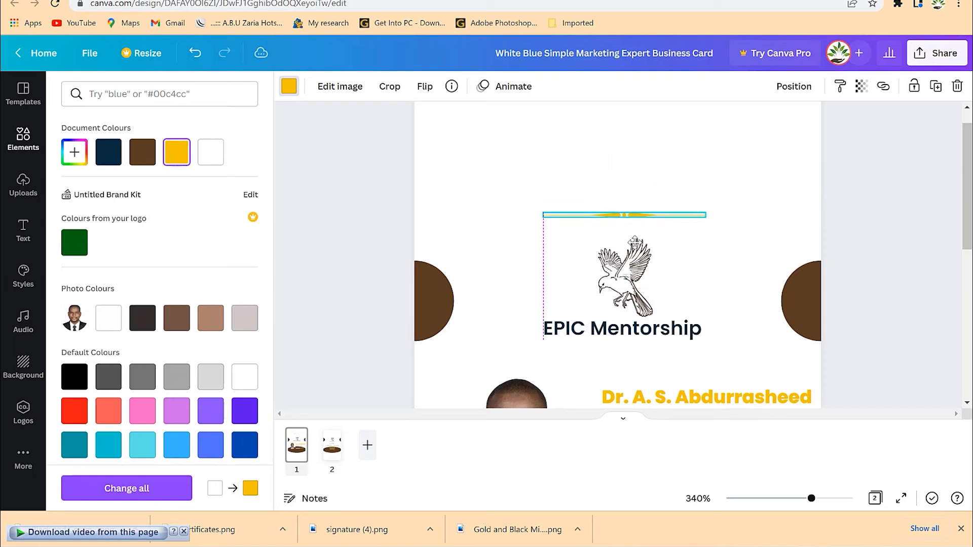
pyautogui.moveTo(705, 216); pyautogui.dragTo(821, 219)
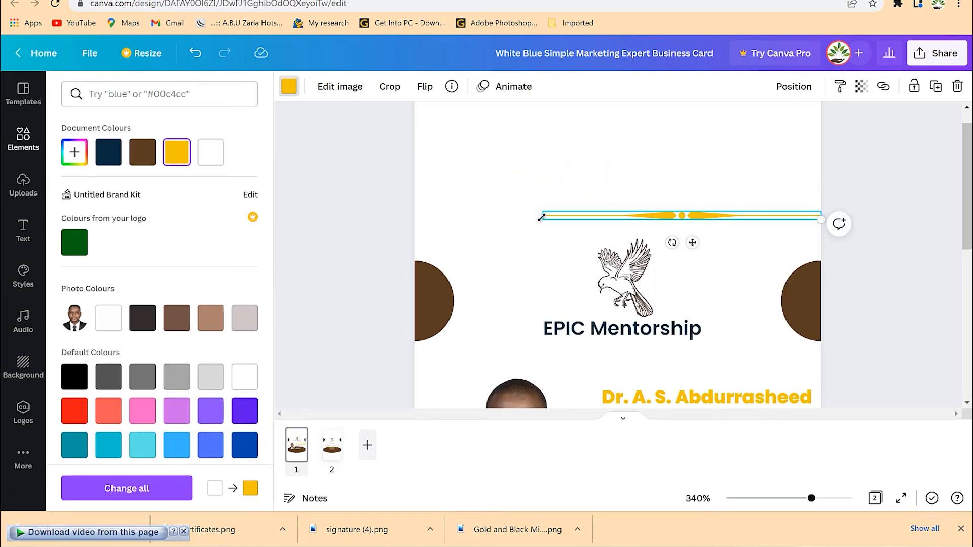
pyautogui.moveTo(680, 219); pyautogui.dragTo(553, 215)
pyautogui.moveTo(693, 217); pyautogui.dragTo(816, 265)
# Place a green brush-stroke line below the brown shape and stretch it to the right edge
pyautogui.click(694, 262)
pyautogui.scroll(-4, 698, 274)
pyautogui.scroll(-3, 699, 275)
pyautogui.moveTo(92, 372); pyautogui.dragTo(429, 275)
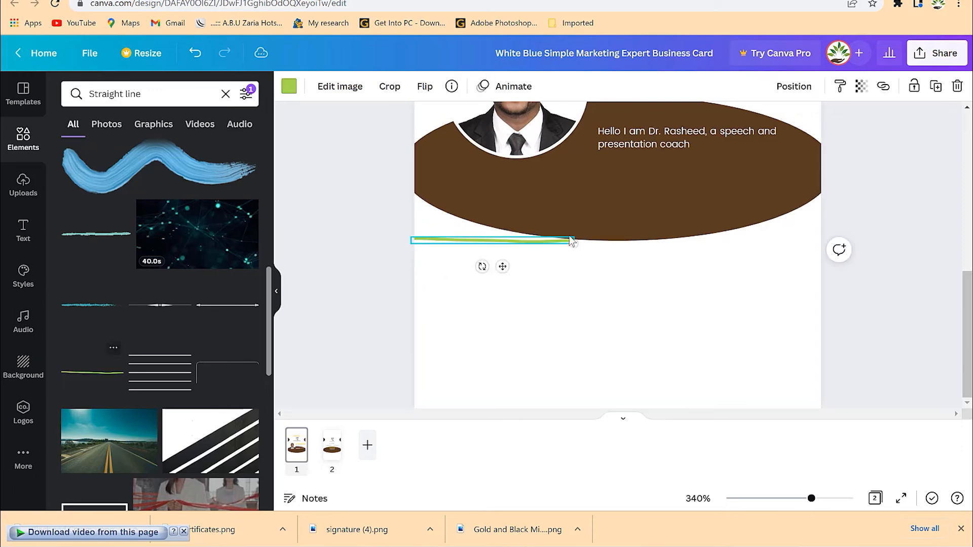
pyautogui.moveTo(573, 250); pyautogui.dragTo(819, 249)
pyautogui.click(723, 267)
pyautogui.scroll(4, 615, 230)
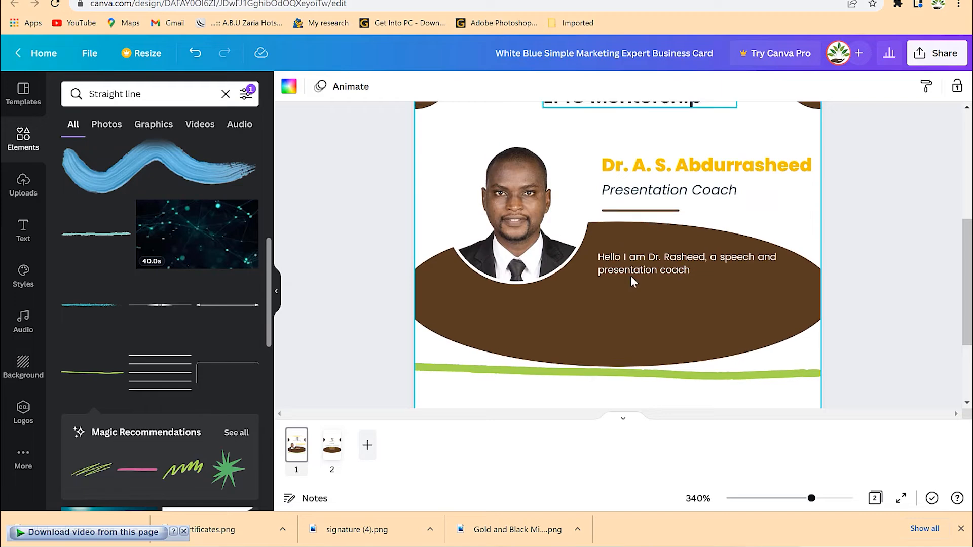
pyautogui.scroll(-3, 657, 342)
pyautogui.click(691, 314)
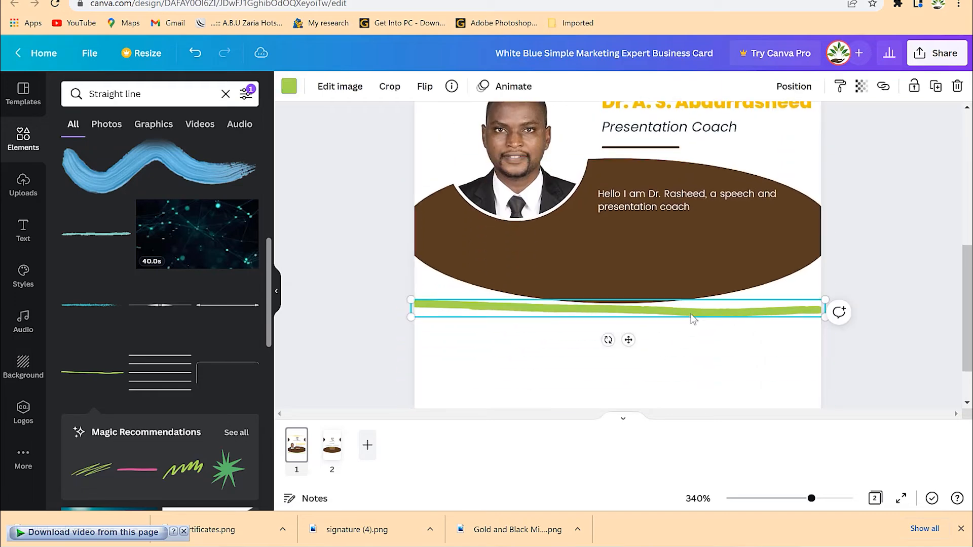